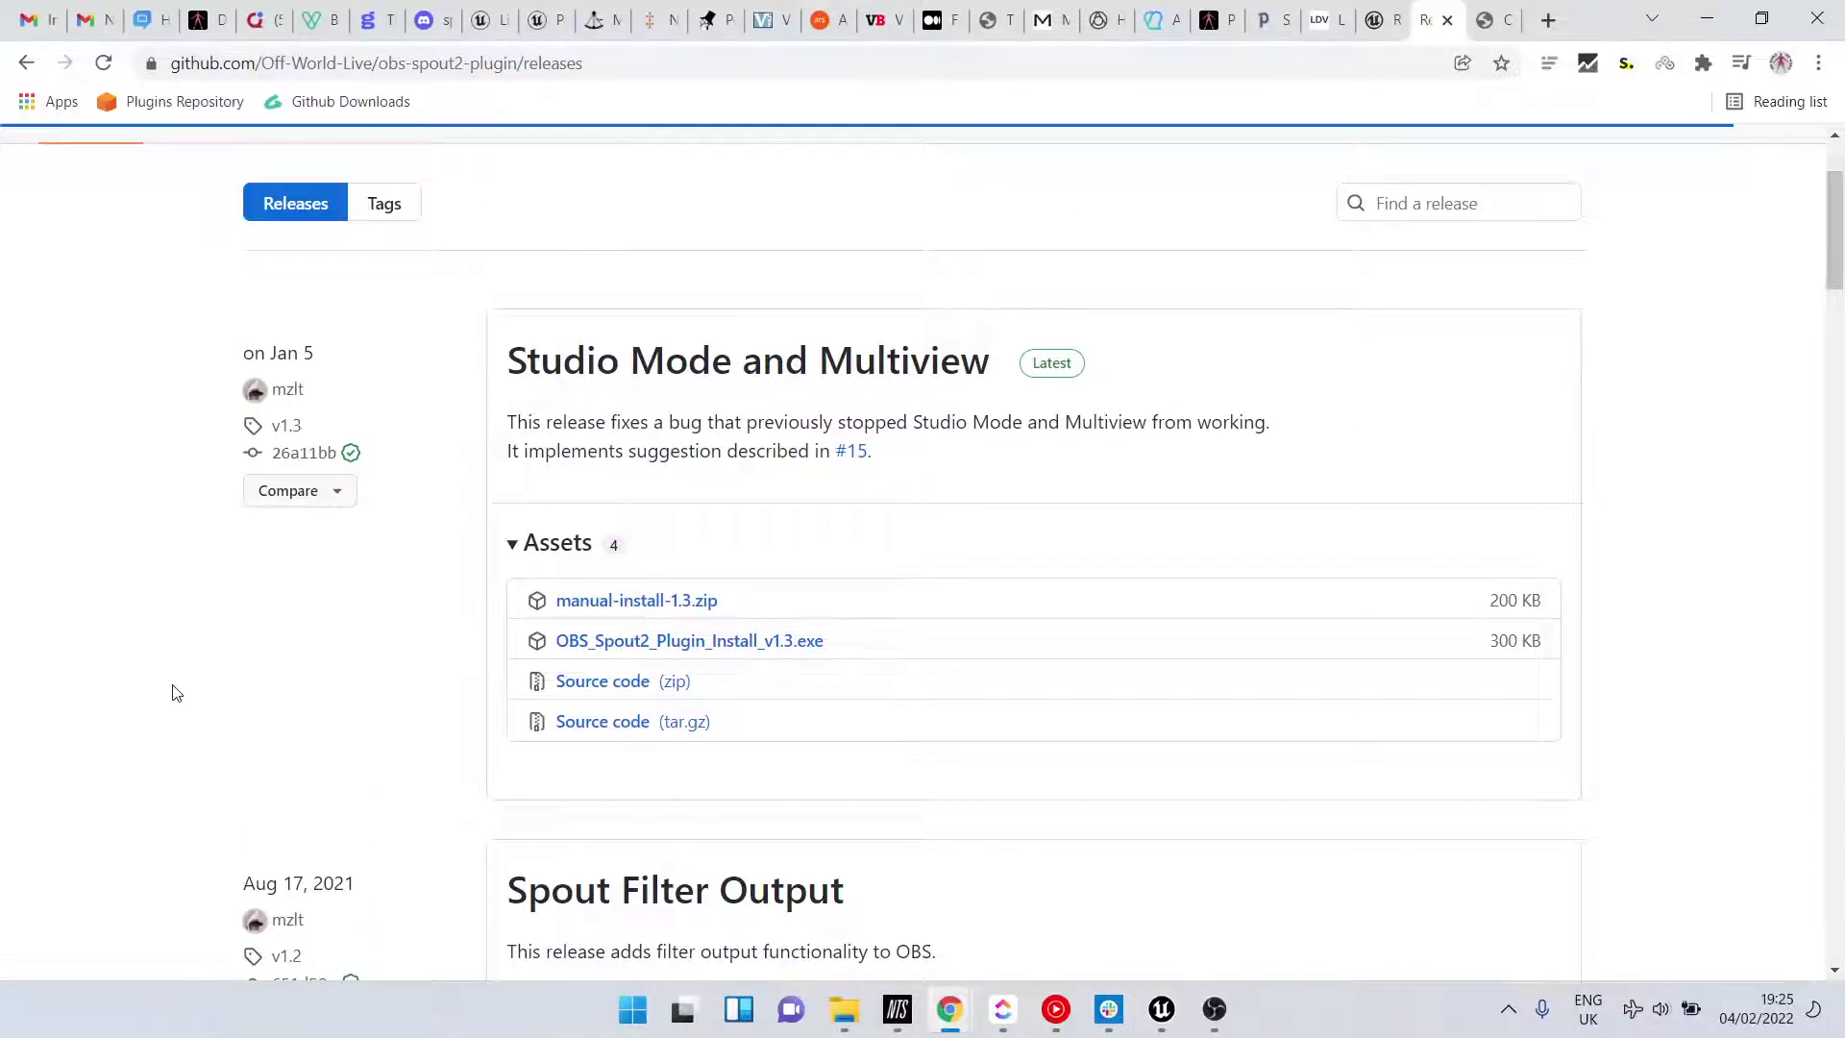
scroll(172, 692, "up", 1)
scroll(171, 692, "down", 2)
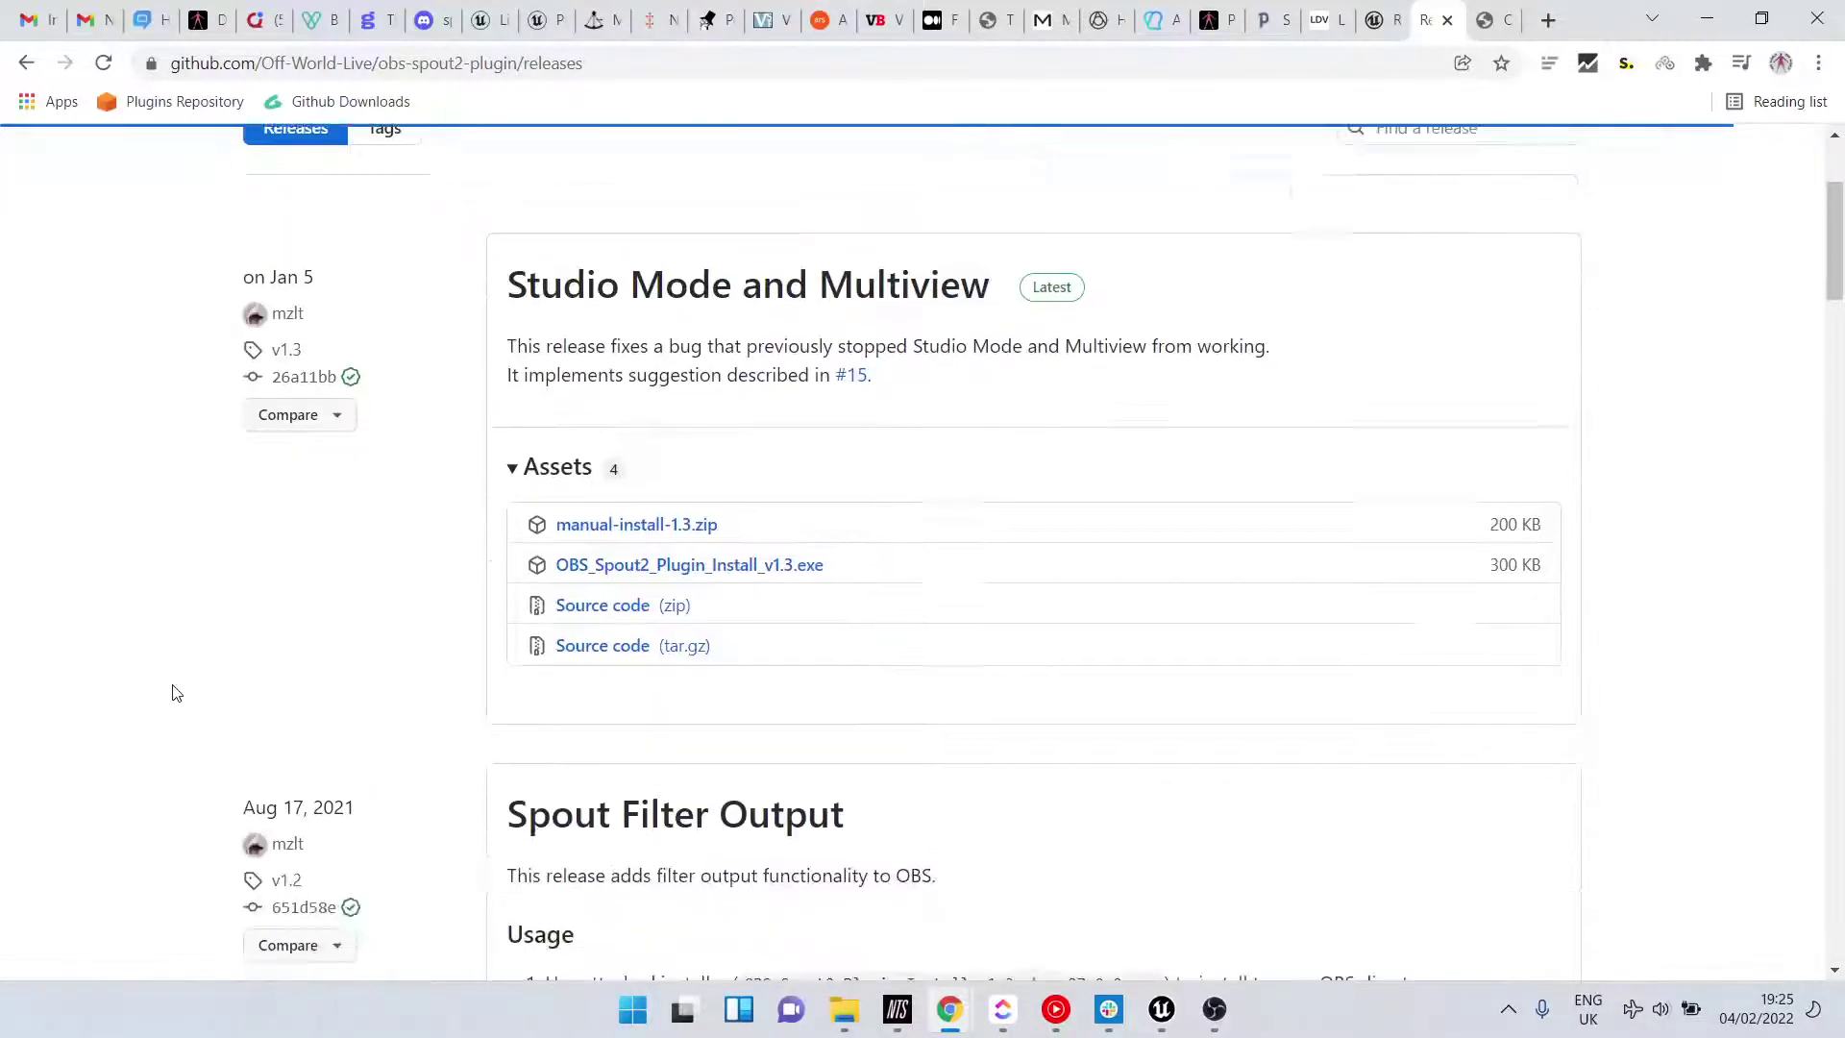
Step: Download manual-install-1.3.zip from the GitHub release assets and keep it despite the warning
left_click(618, 502)
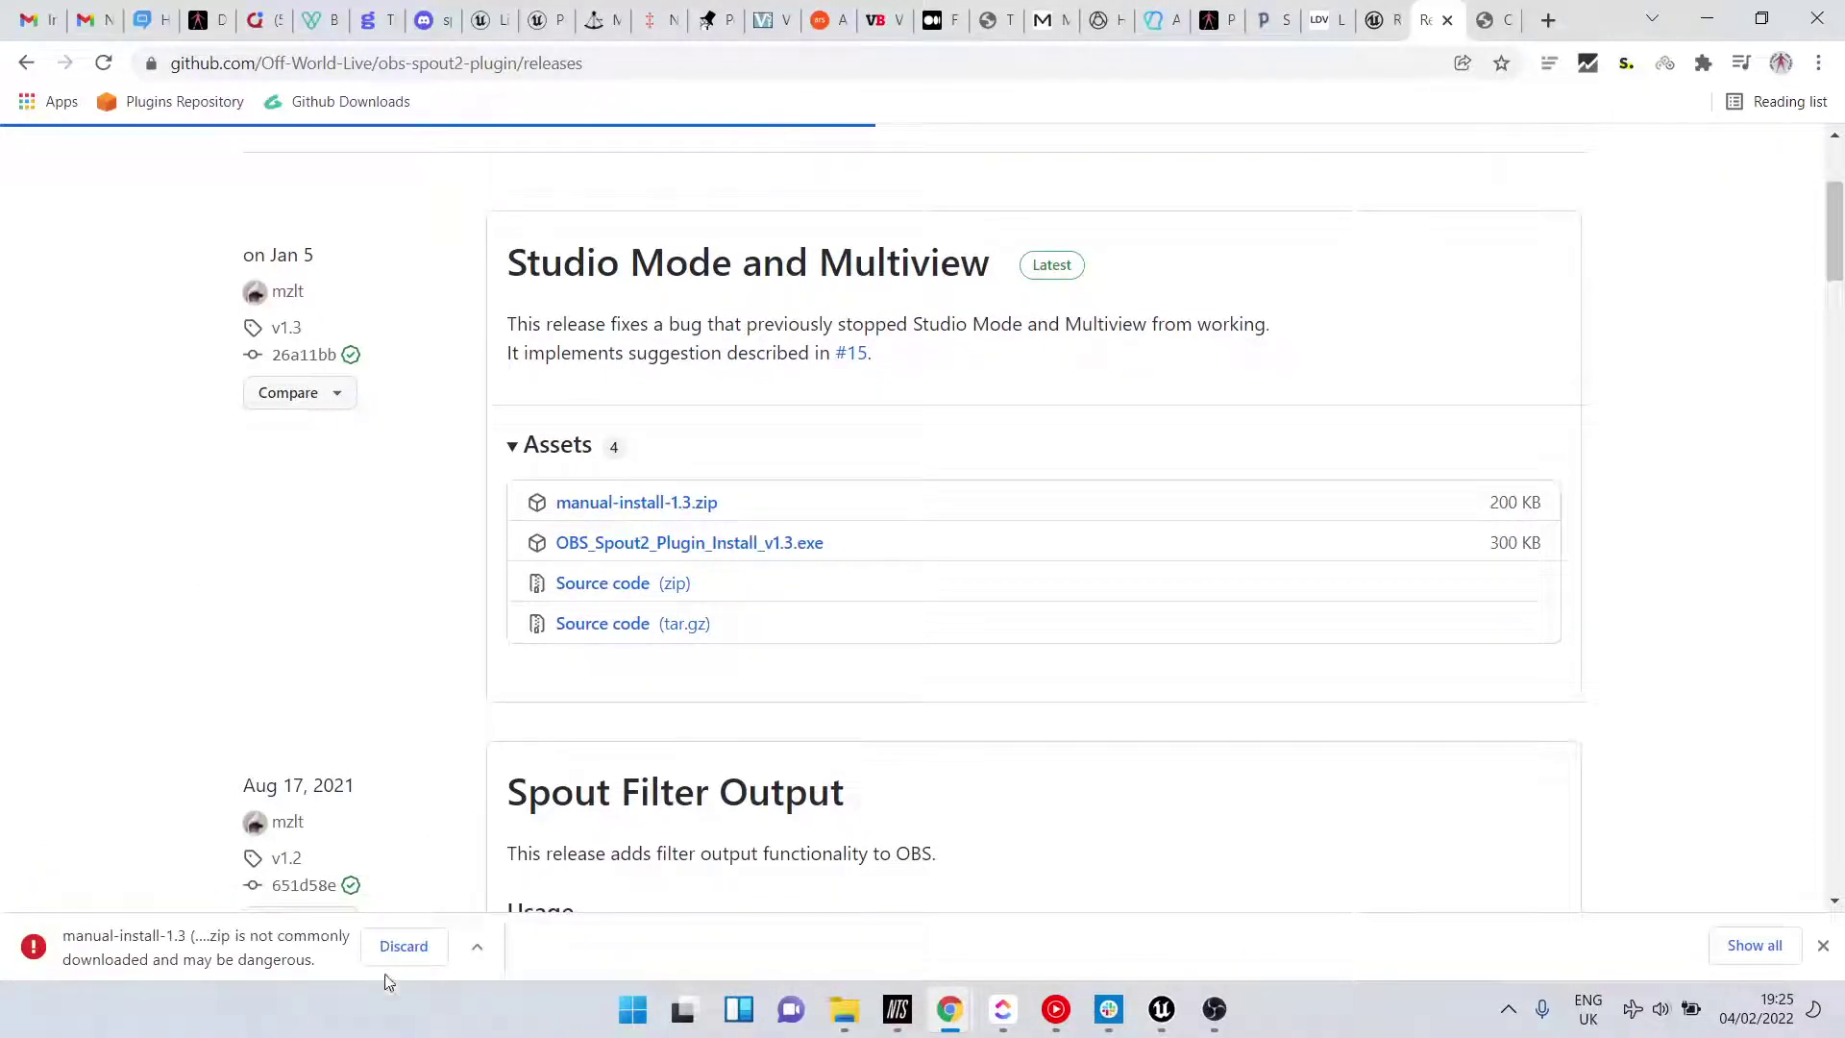
left_click(476, 953)
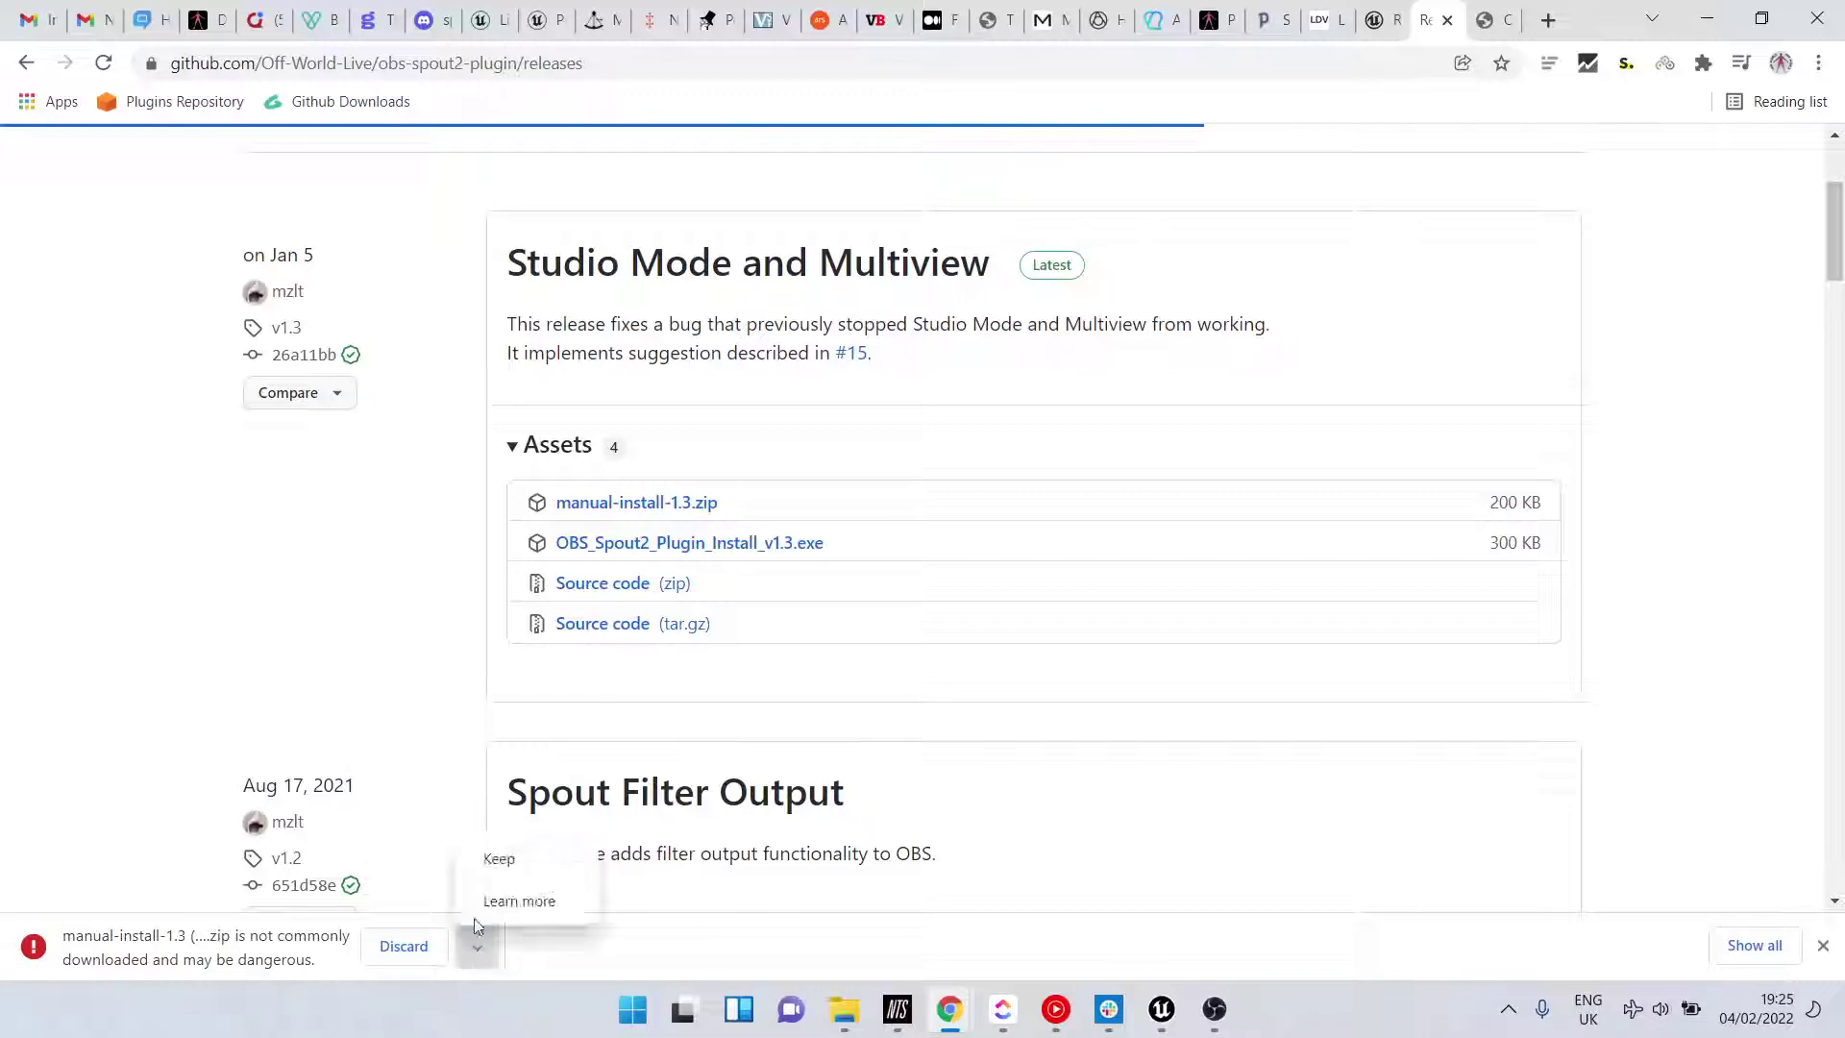
left_click(502, 861)
Step: In Downloads, select manual-install-1.3 (2).zip and bring up its context menu
left_click(142, 946)
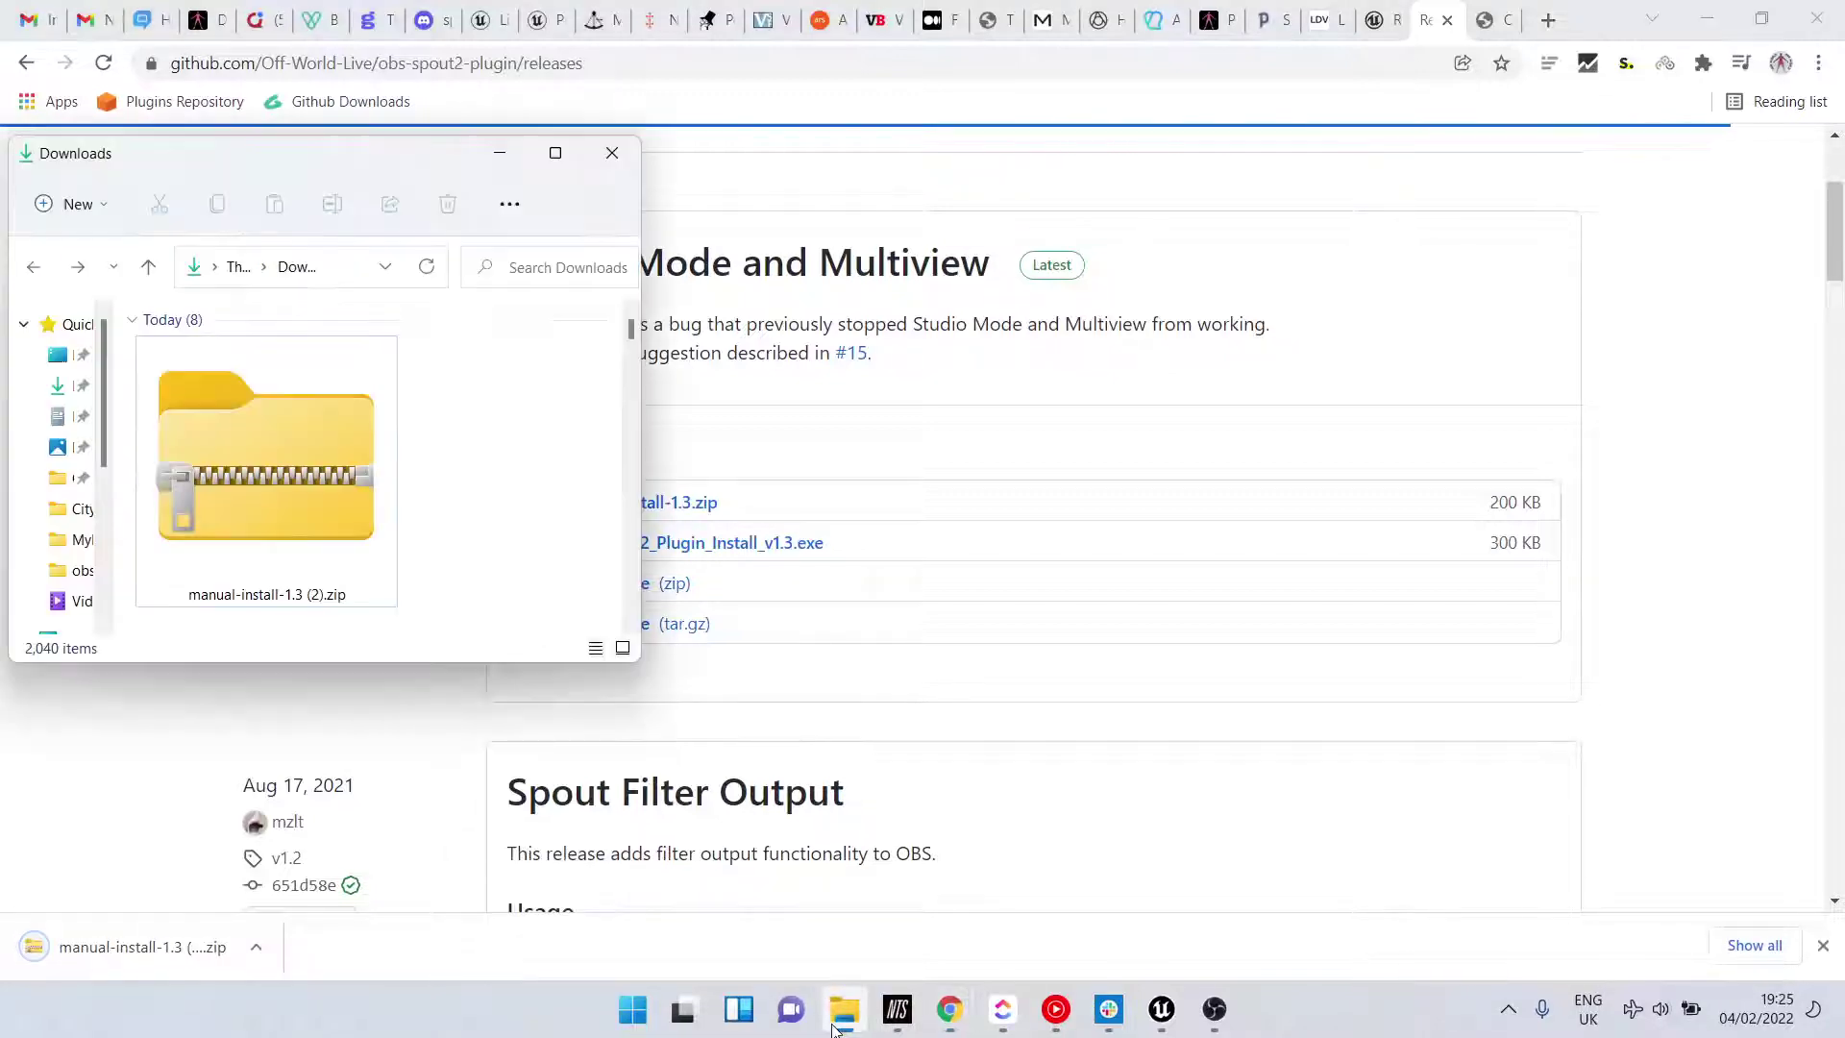
left_click_drag(433, 153, 508, 144)
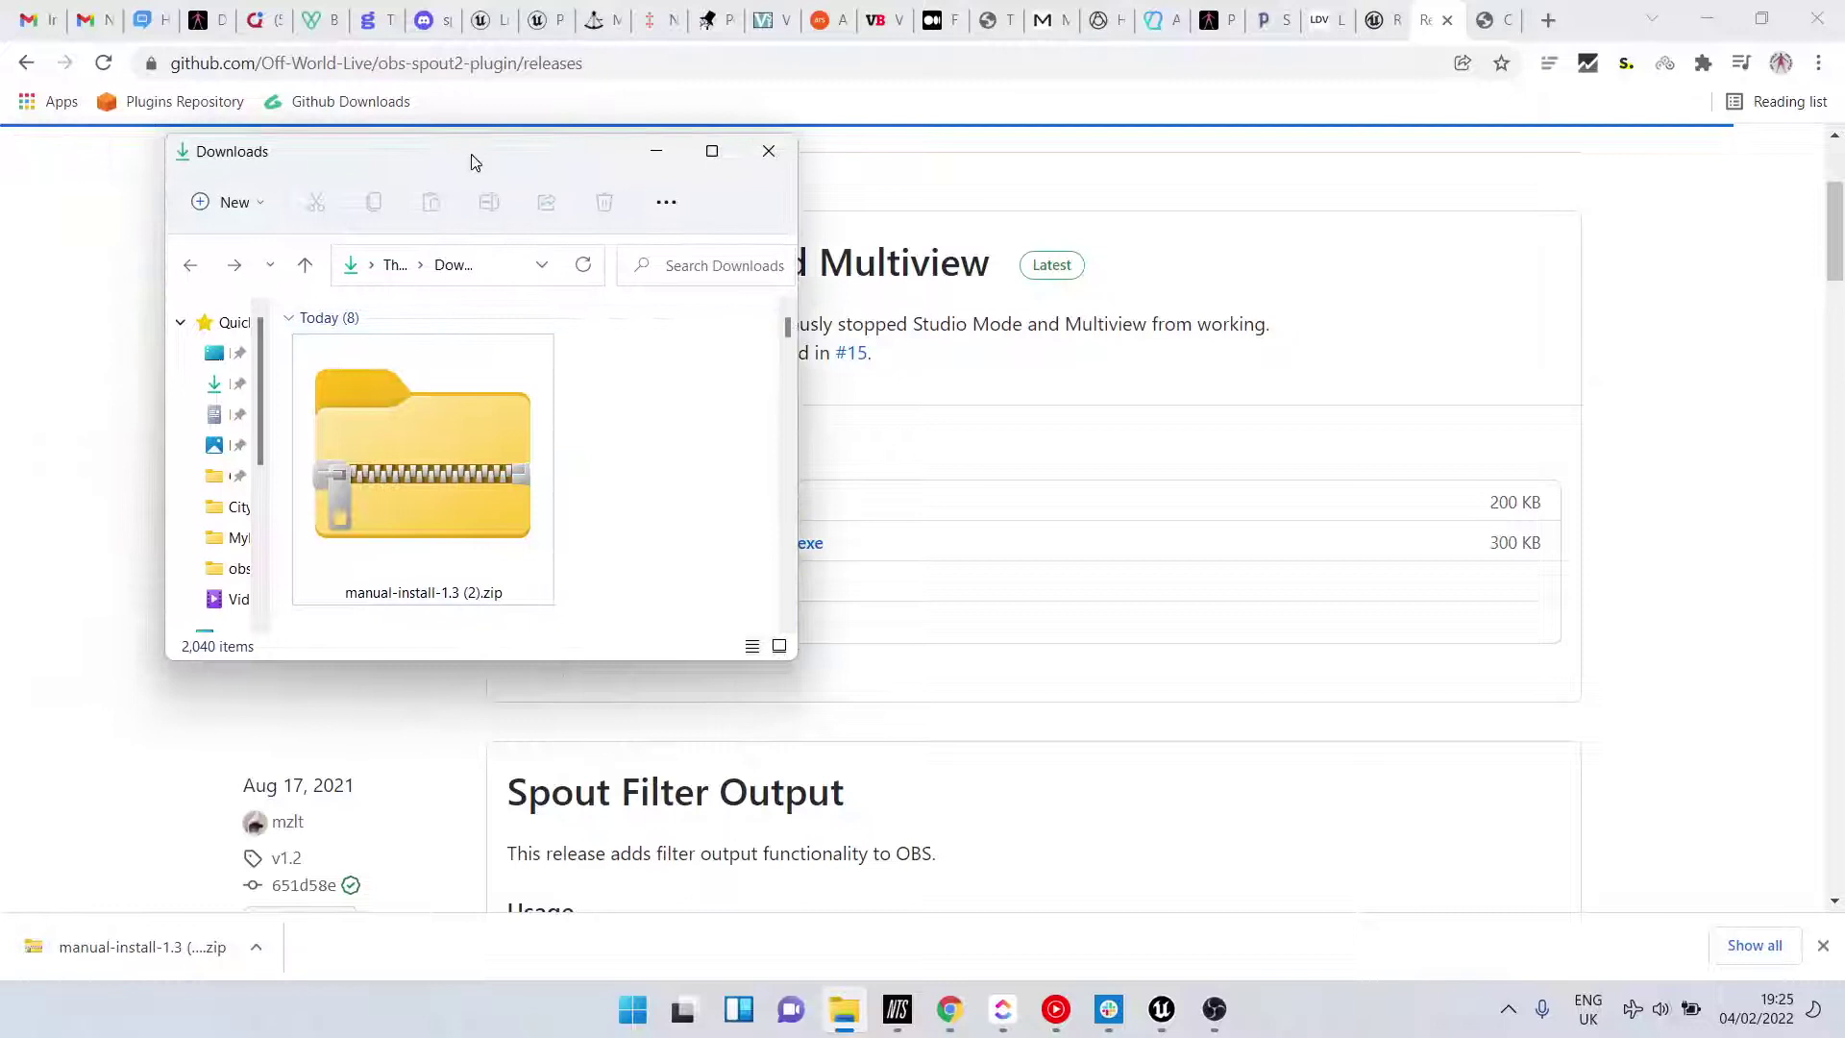
left_click(359, 472)
mouse_move(422, 461)
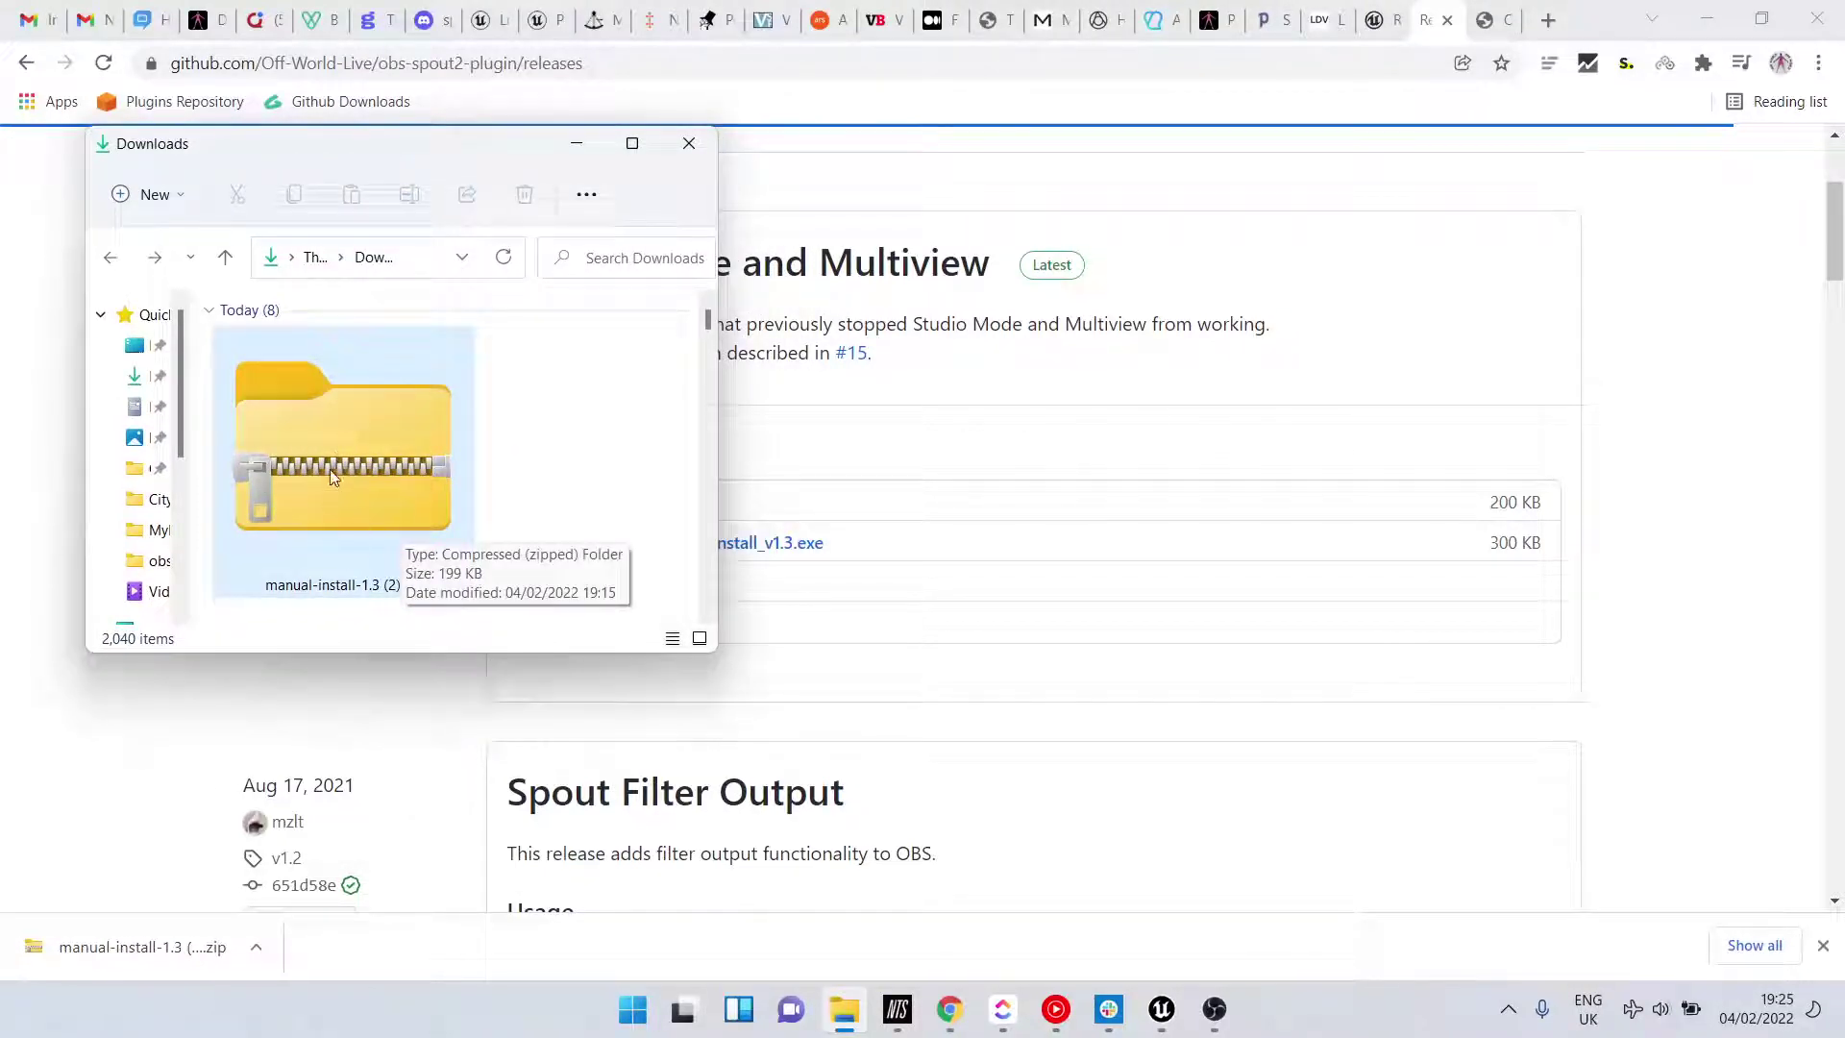
right_click(330, 469)
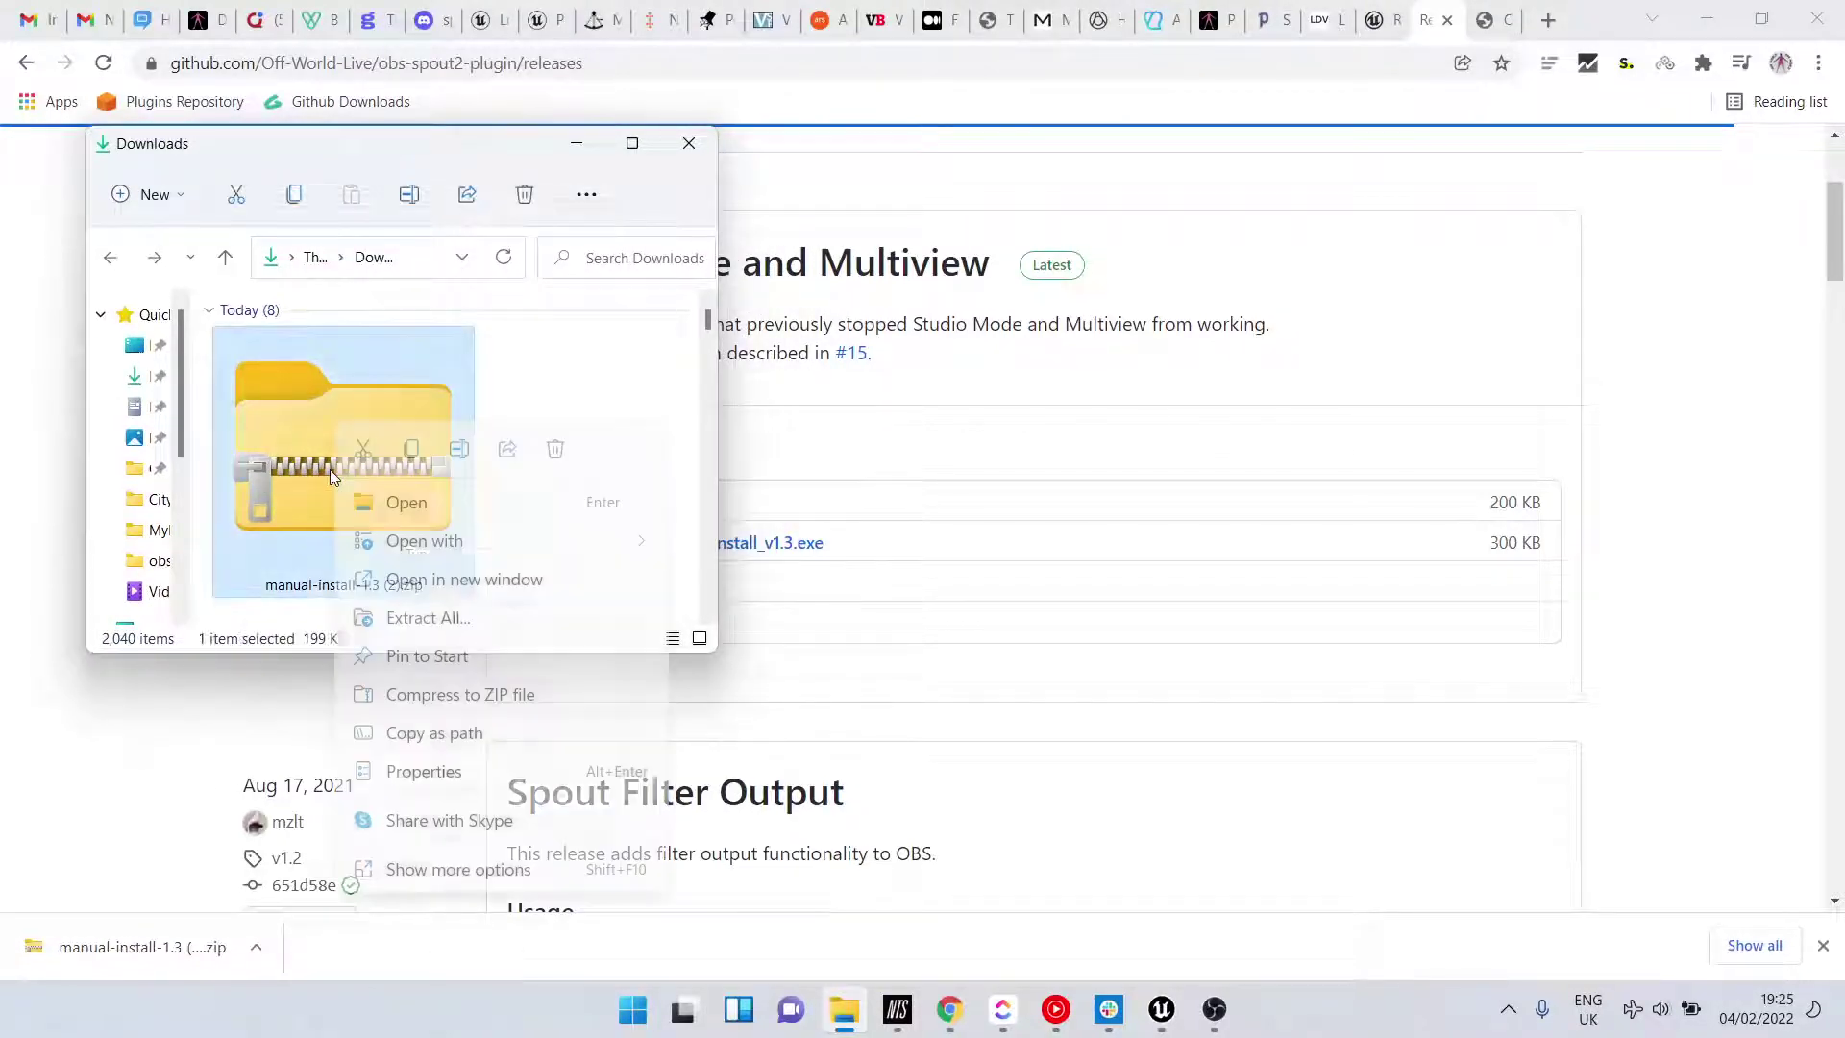
Step: Start Extract All and choose C:\Program Files (x86)\obs-studio as the destination folder
left_click(427, 617)
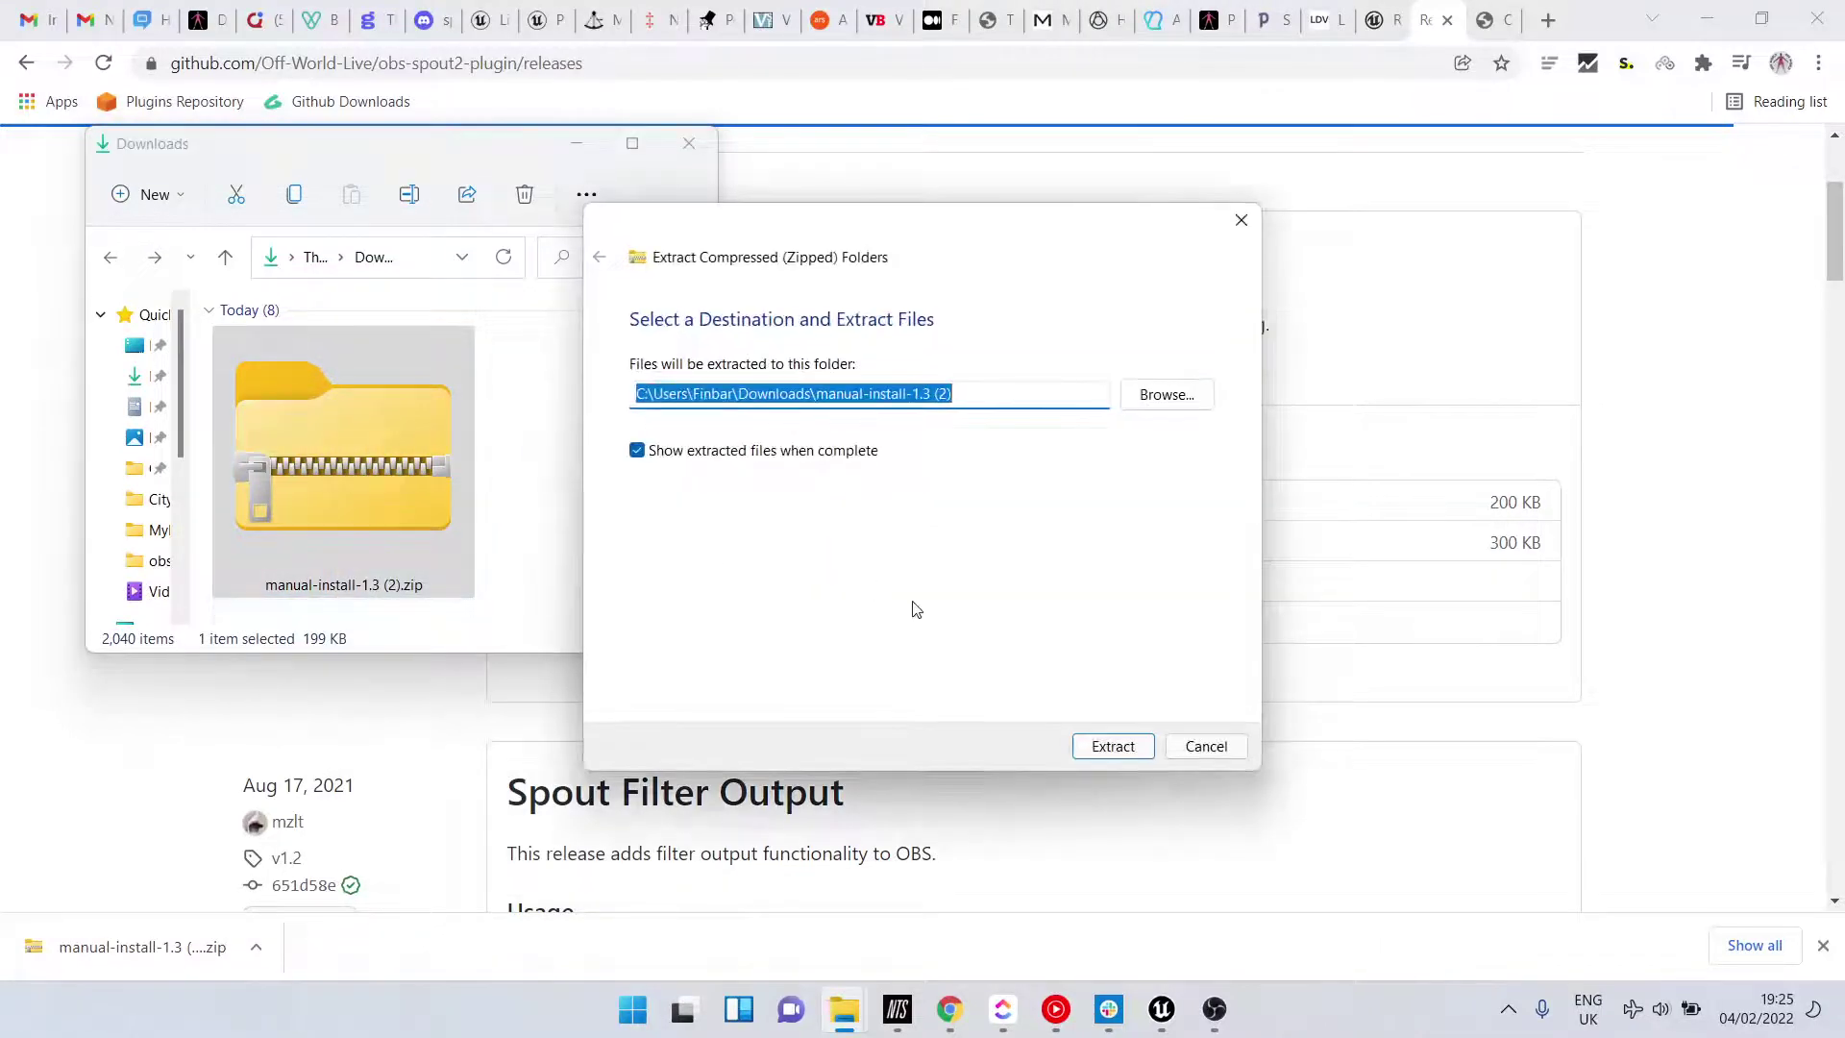
left_click(1165, 393)
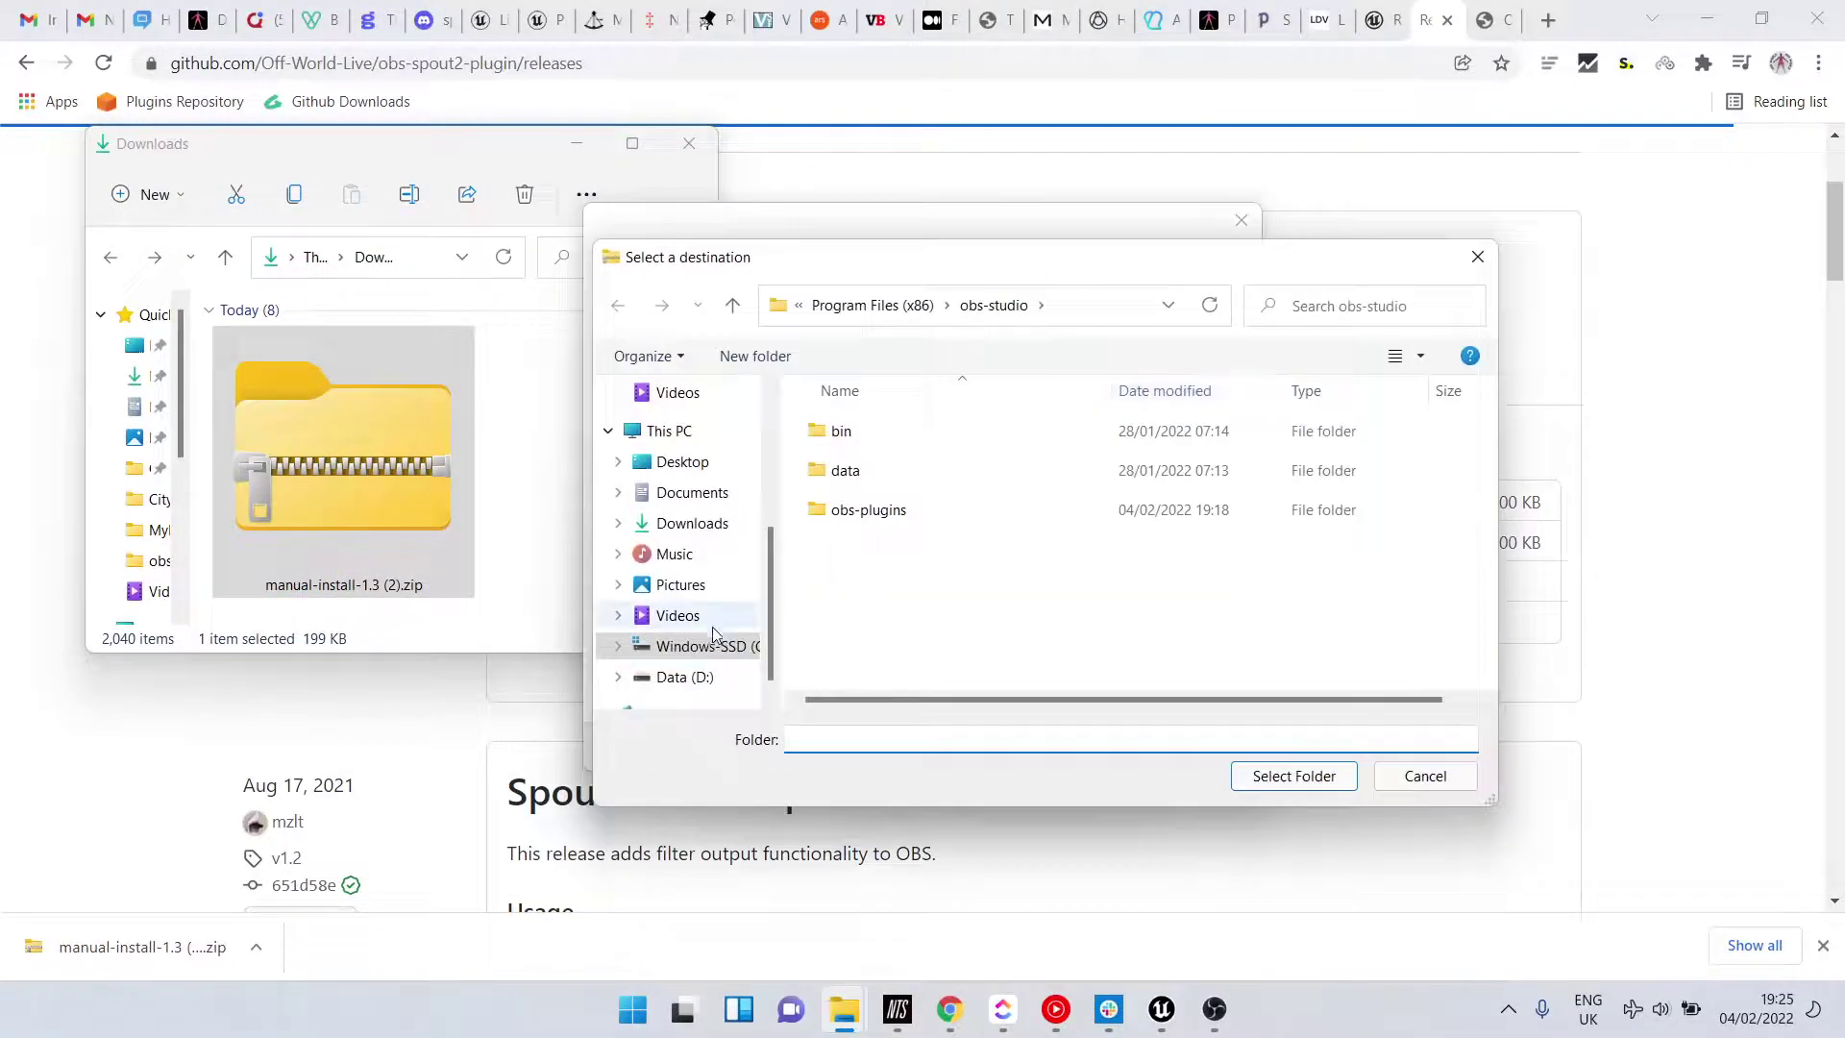
scroll(710, 634, "down", 1)
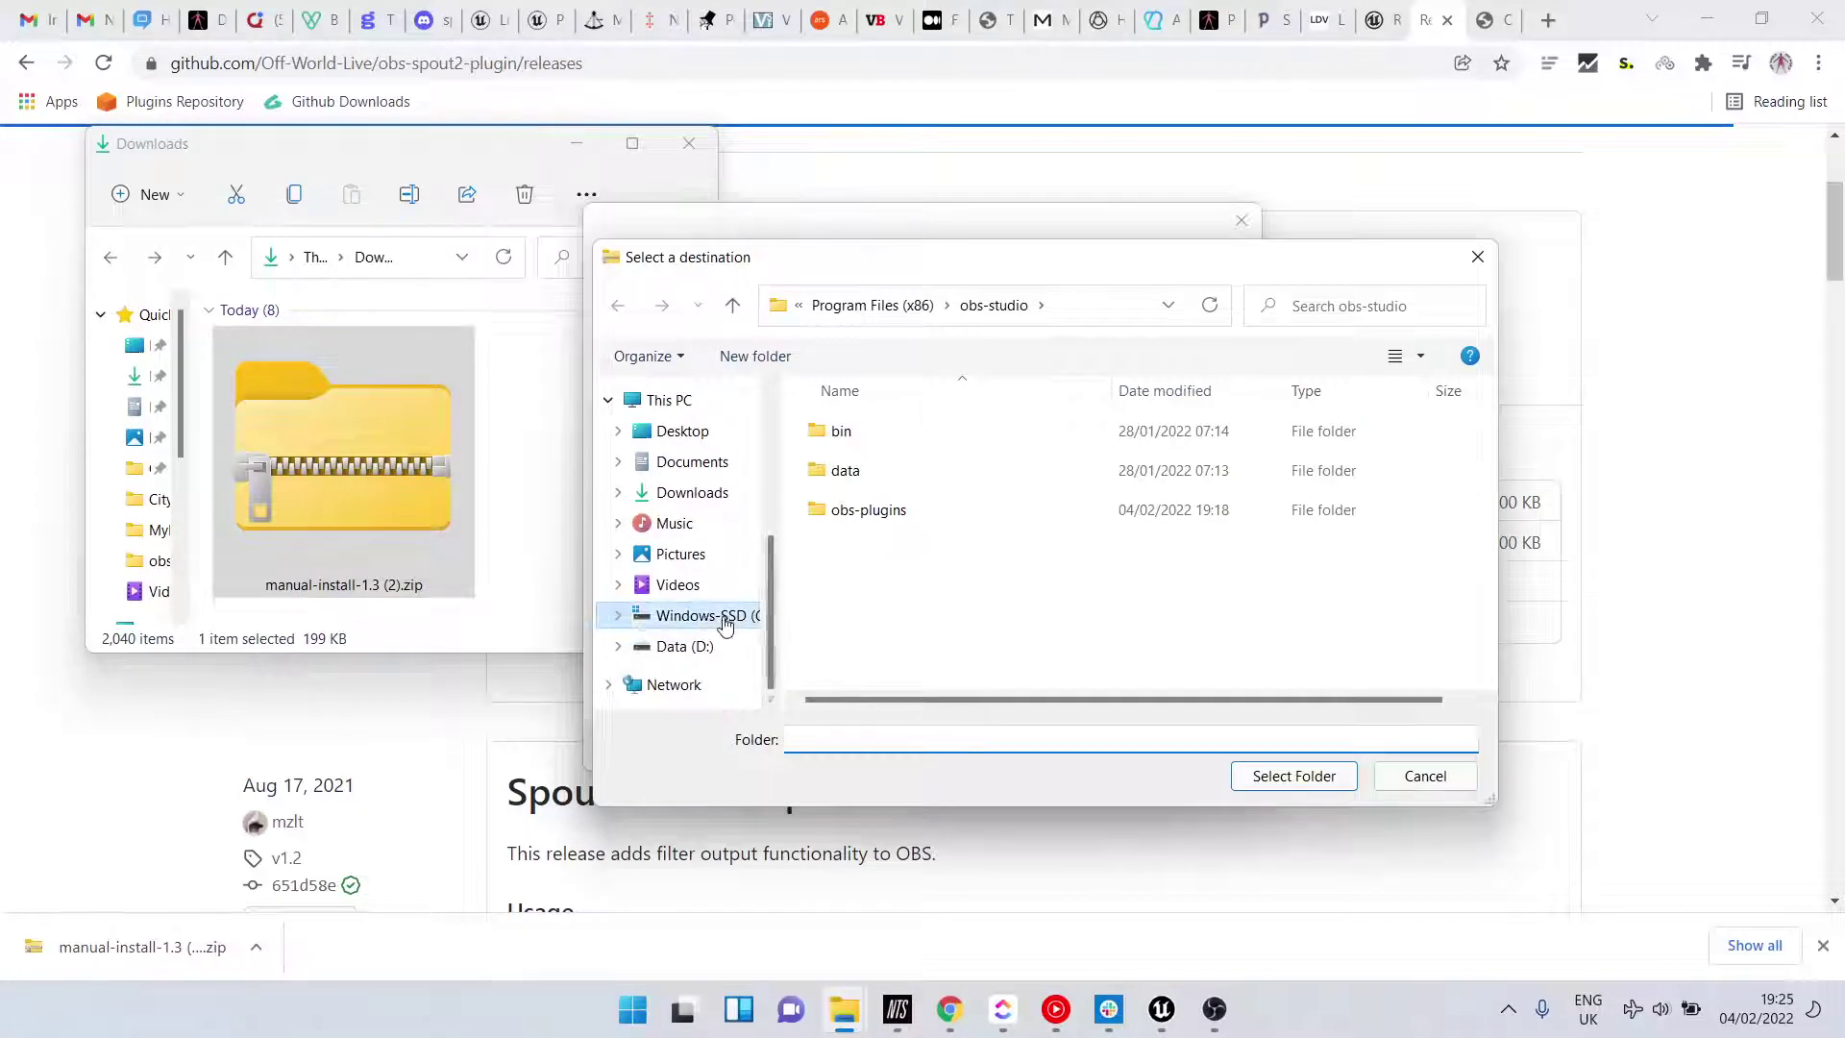
left_click(702, 615)
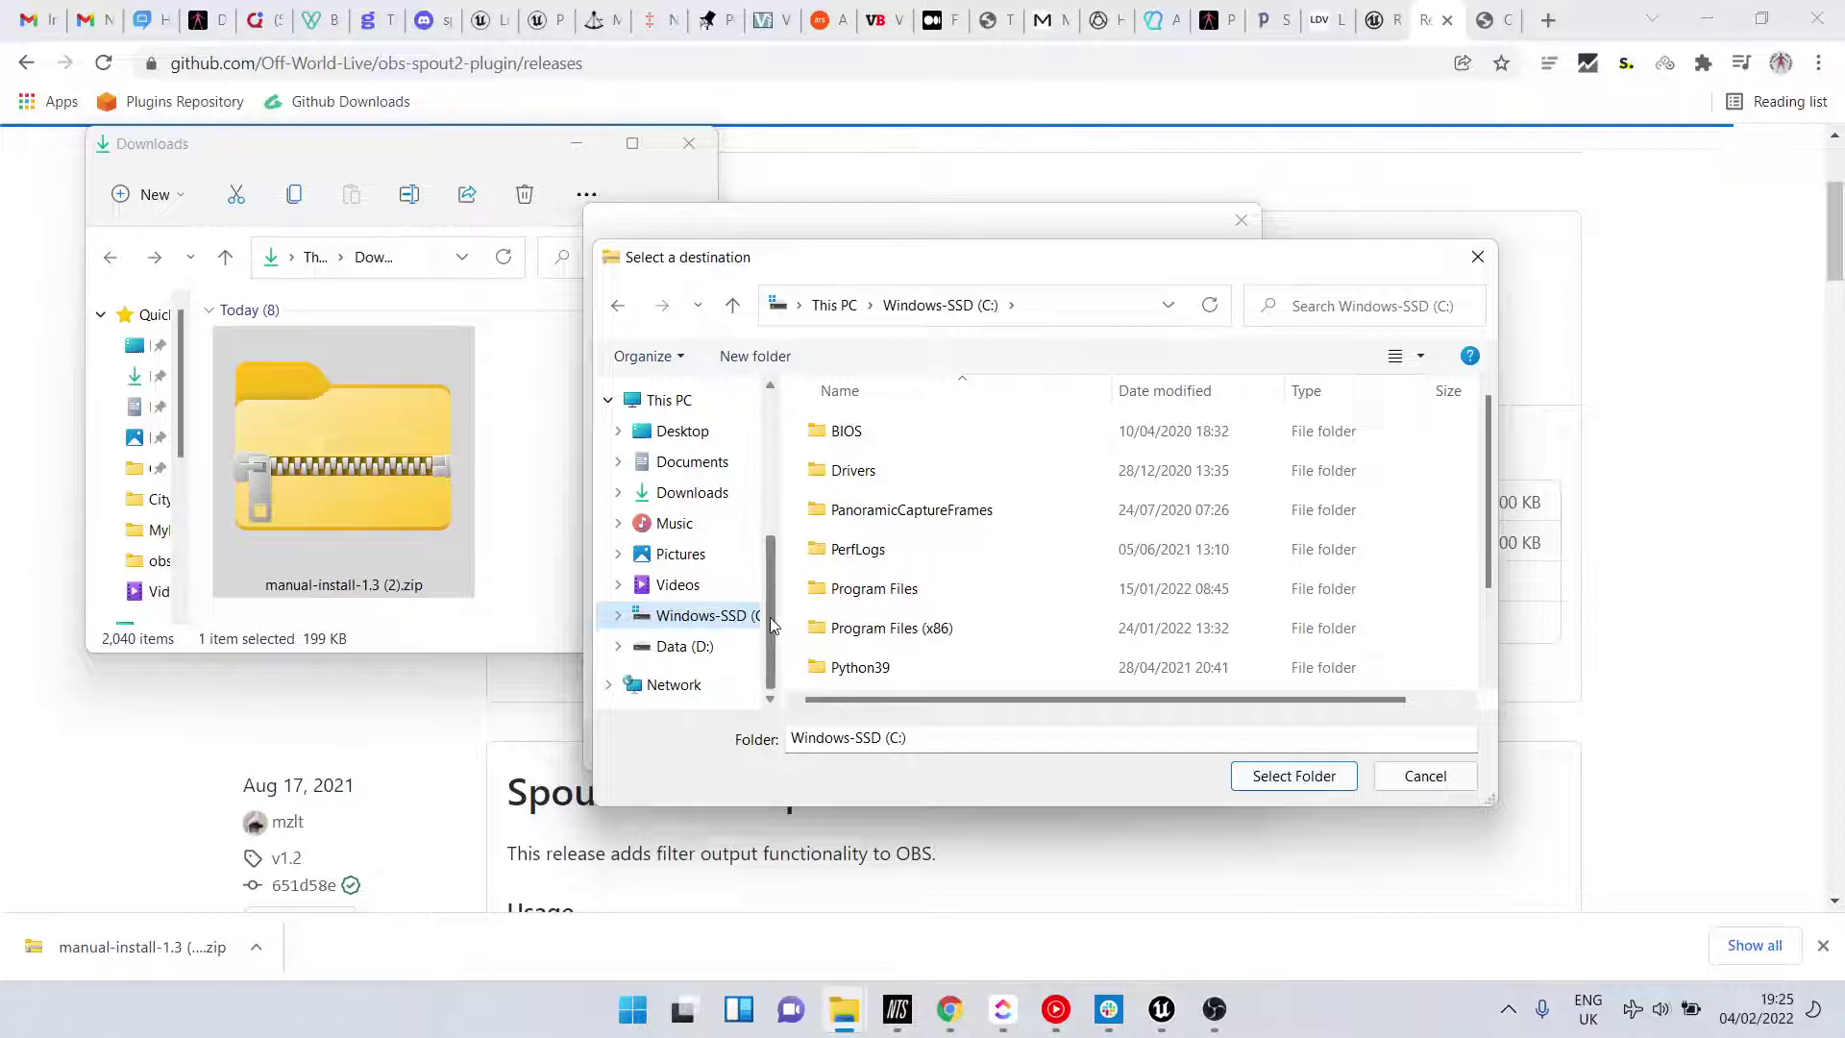
double_click(882, 629)
scroll(949, 640, "down", 5)
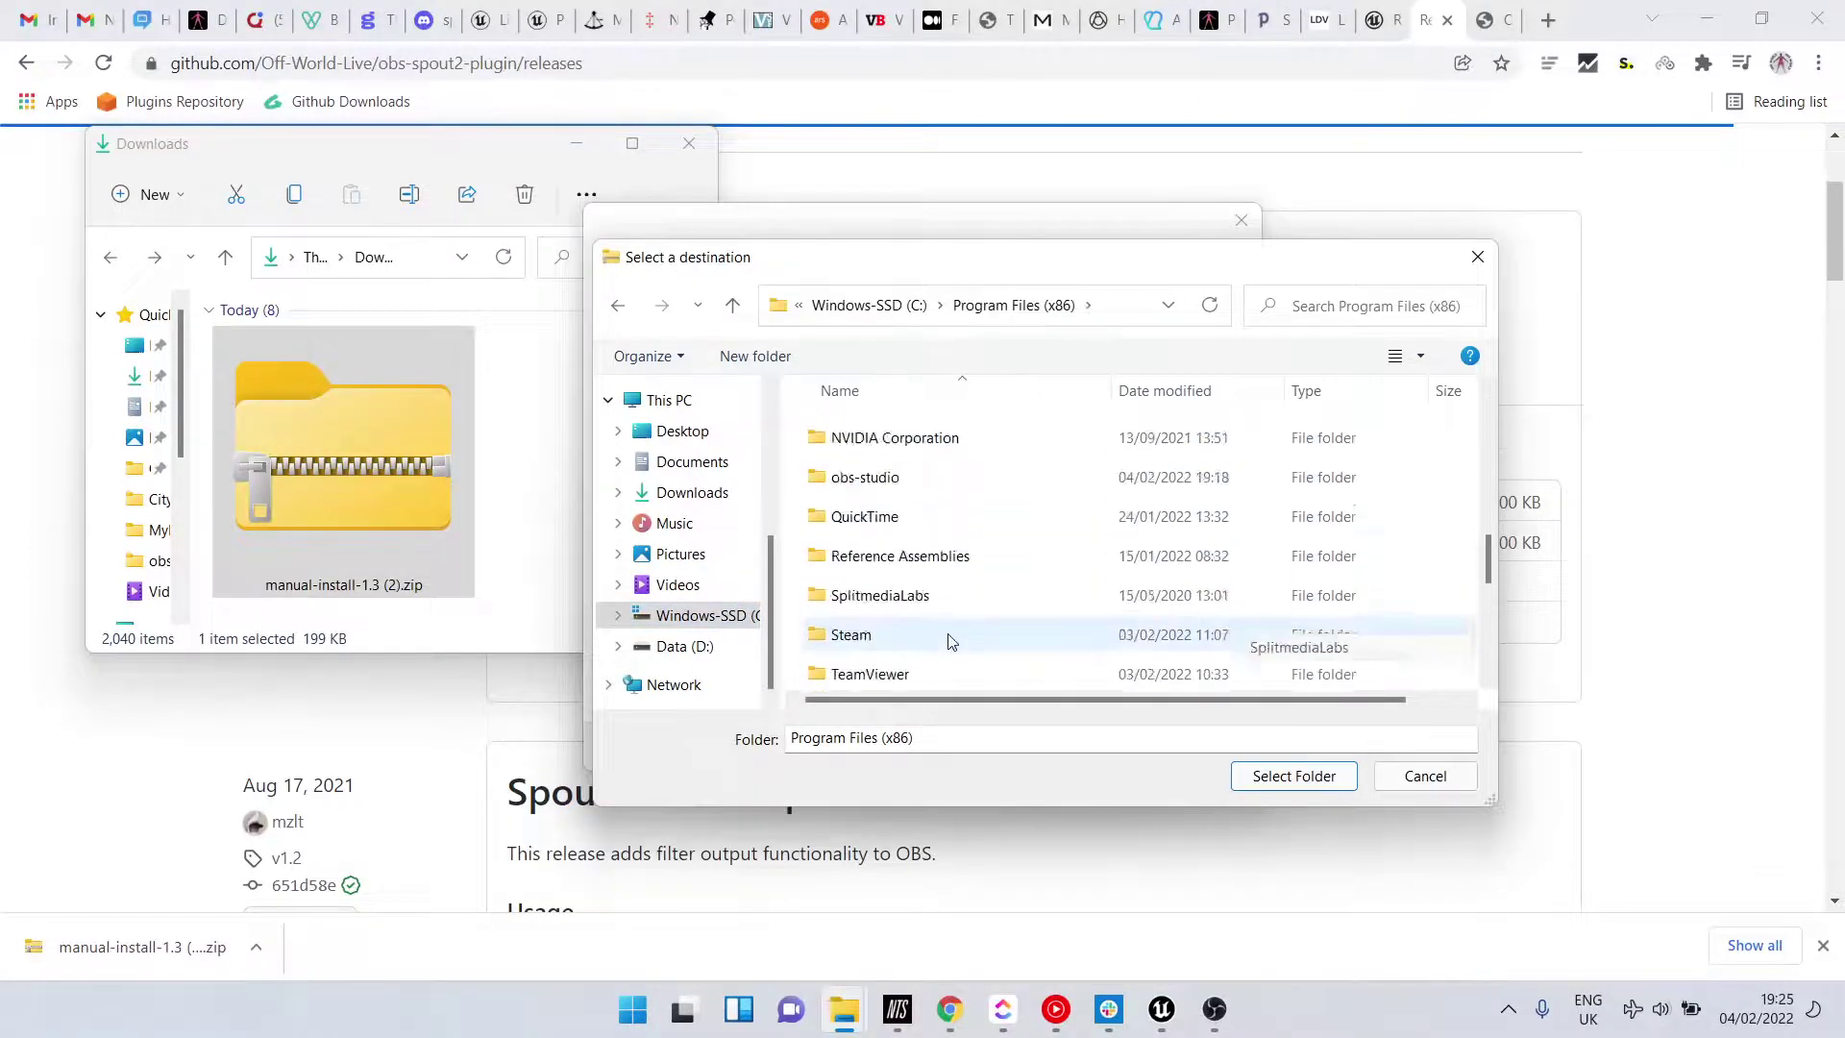
scroll(949, 636, "up", 1)
left_click(866, 491)
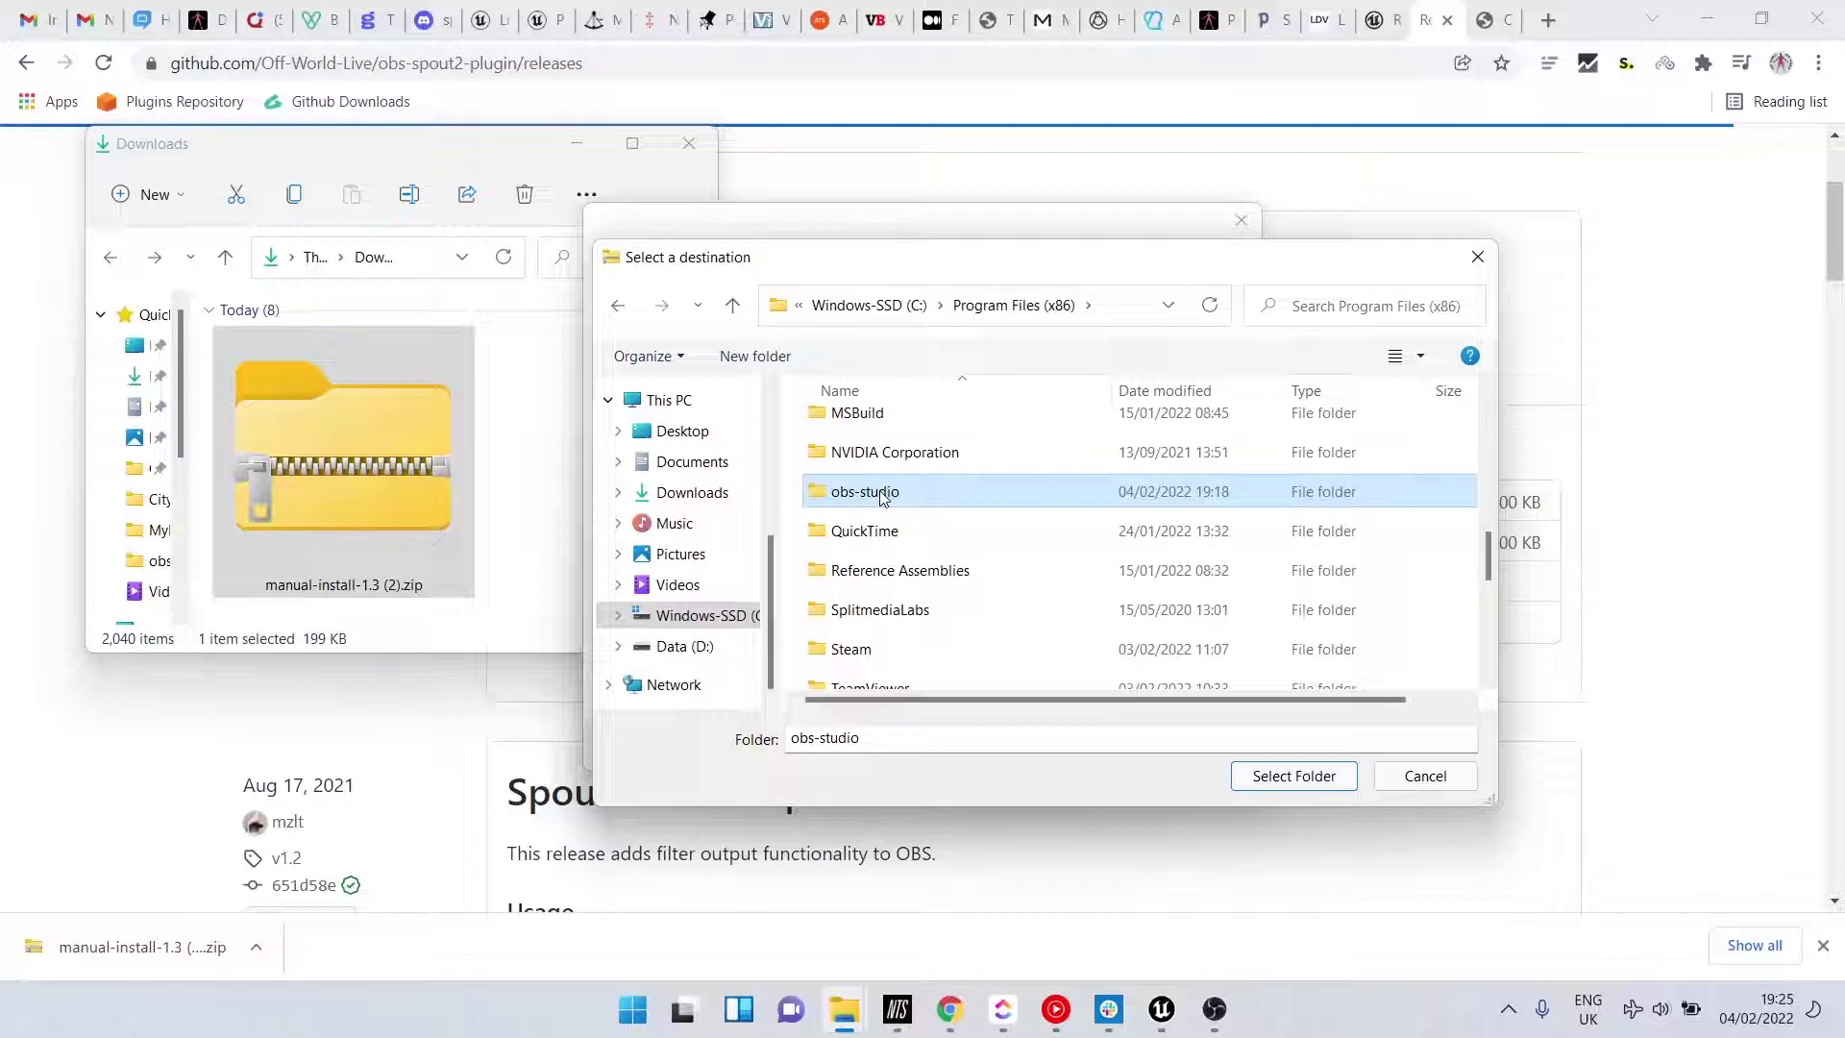
left_click(1293, 775)
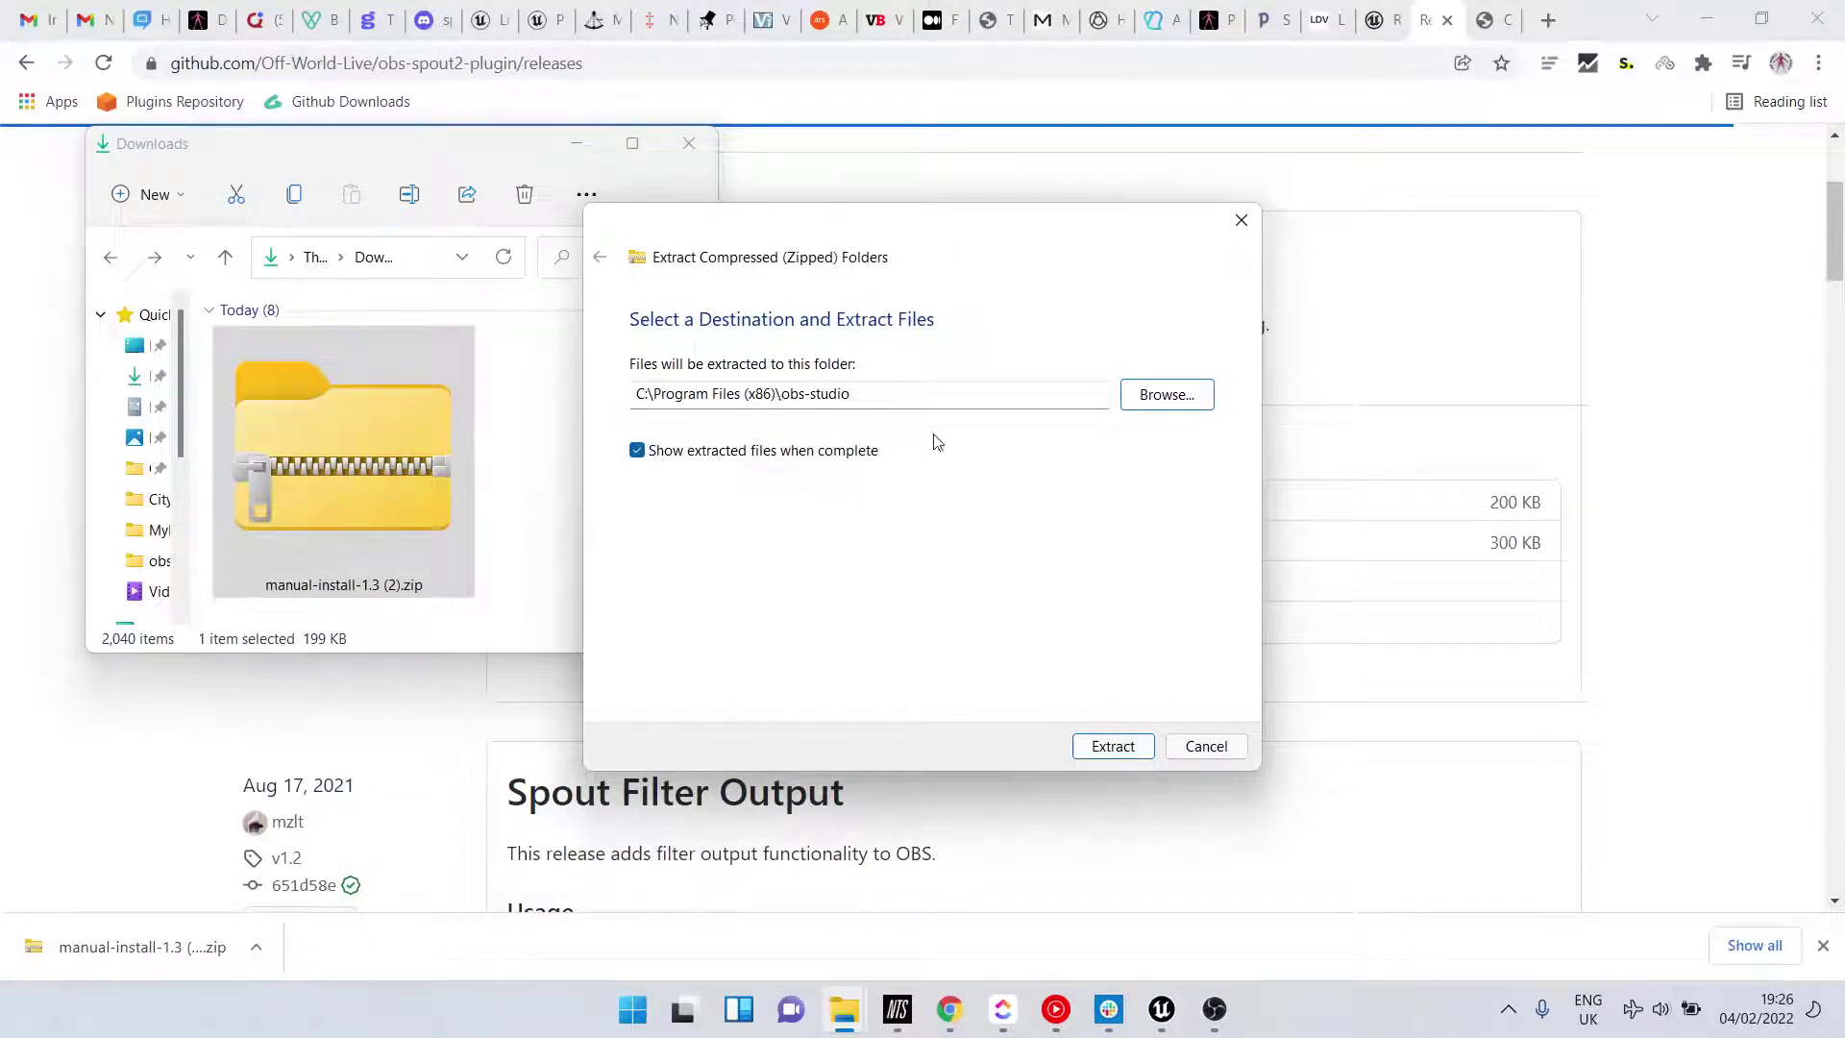
Step: Extract into obs-studio, replacing existing files, then close the obs-studio and Downloads windows
left_click(1112, 746)
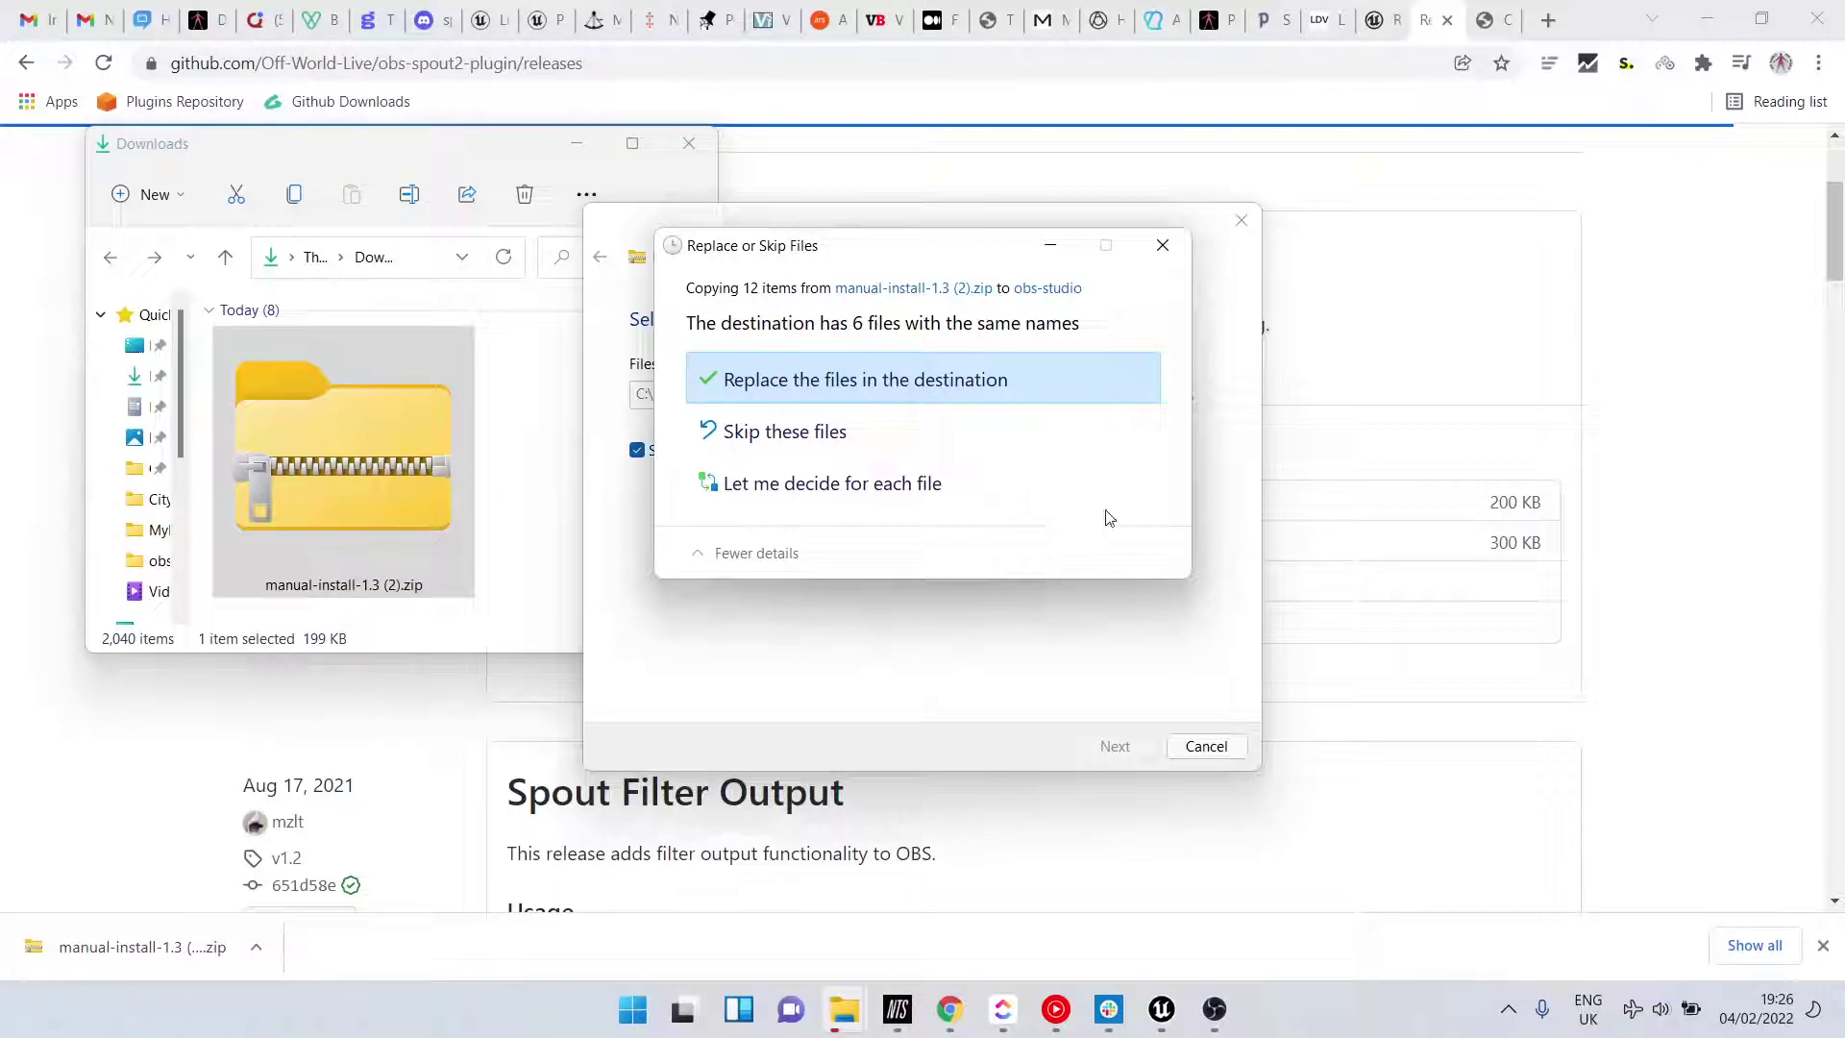
left_click(1162, 245)
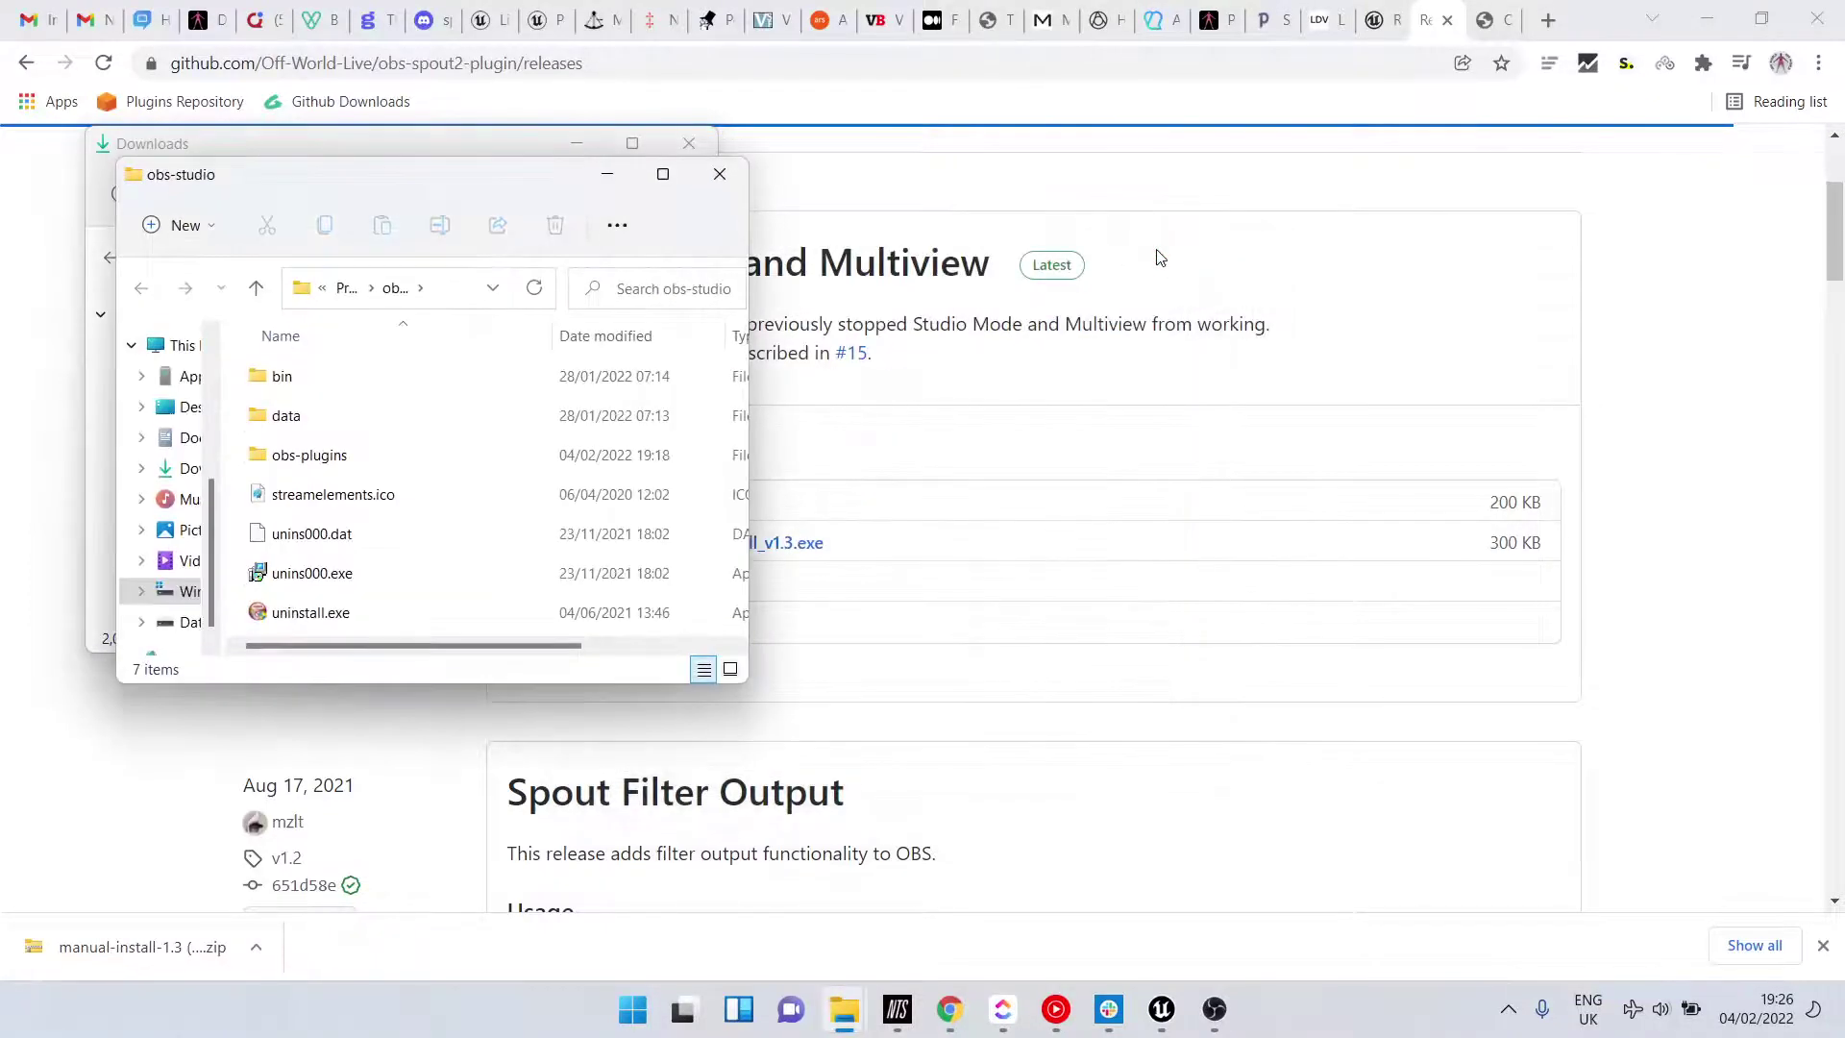
left_click(720, 175)
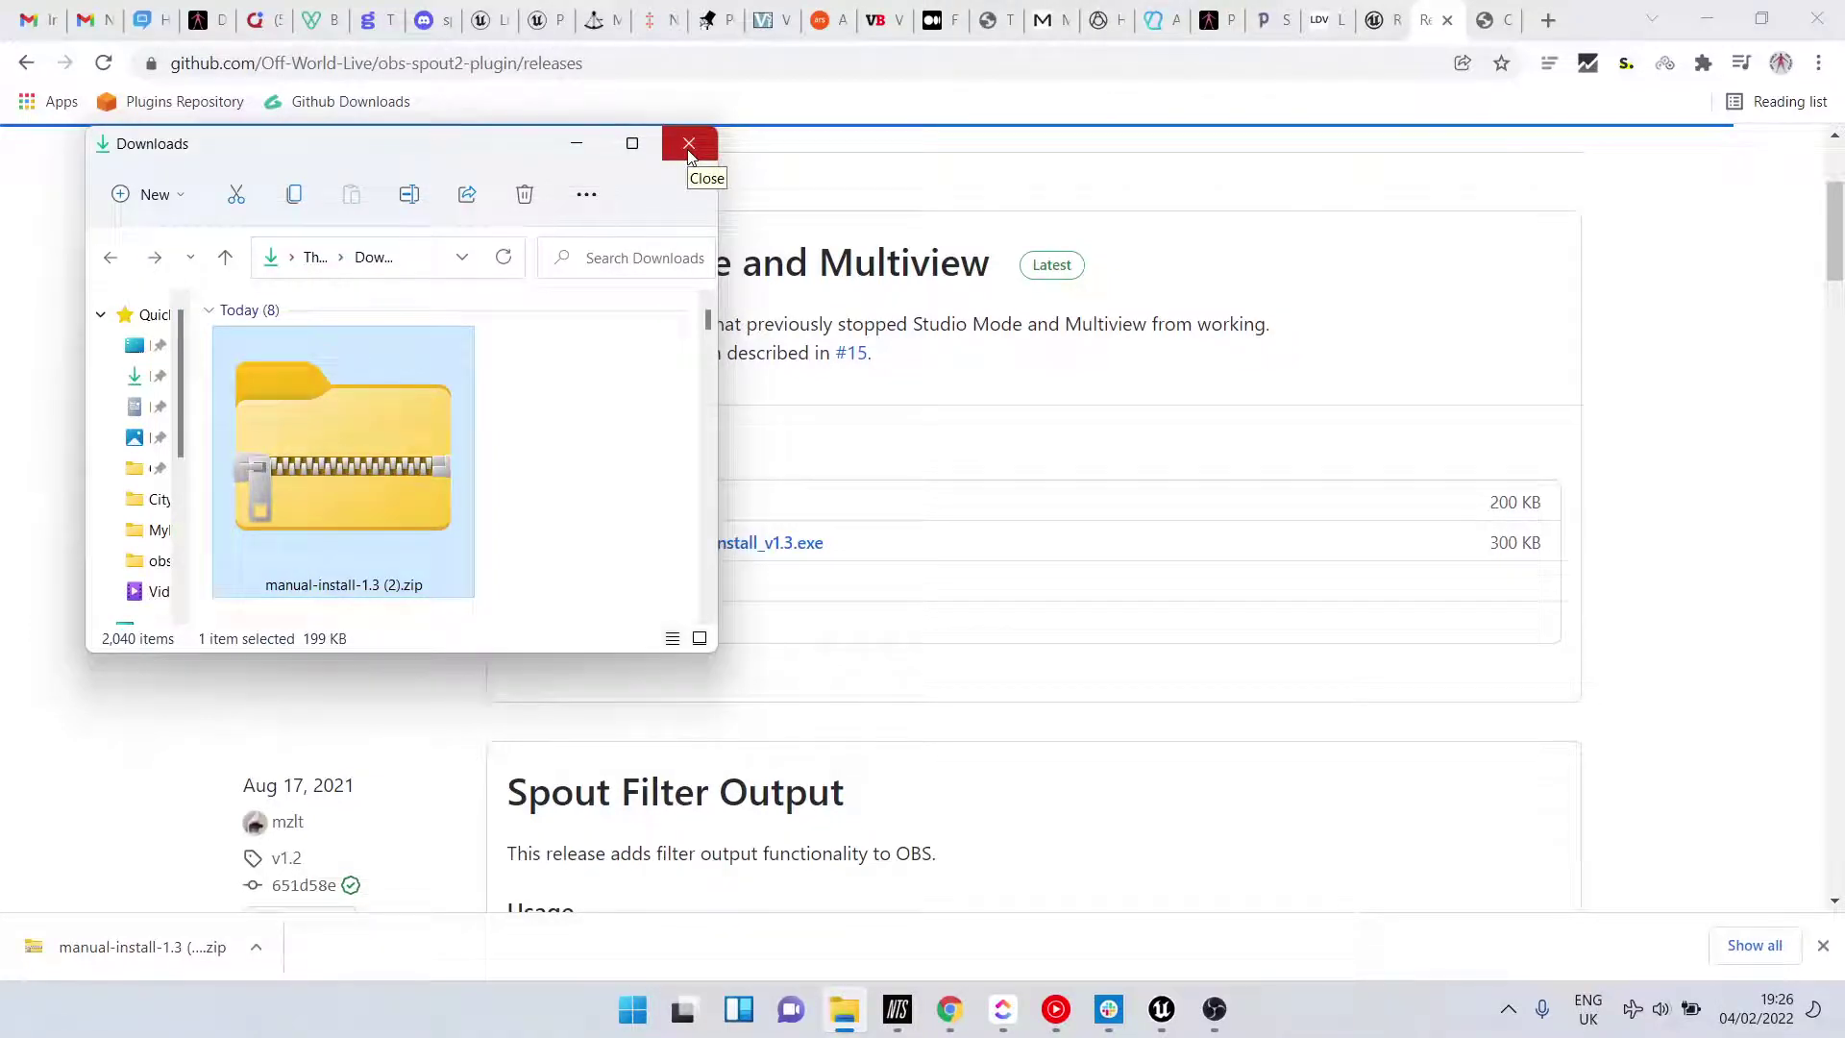
left_click(689, 144)
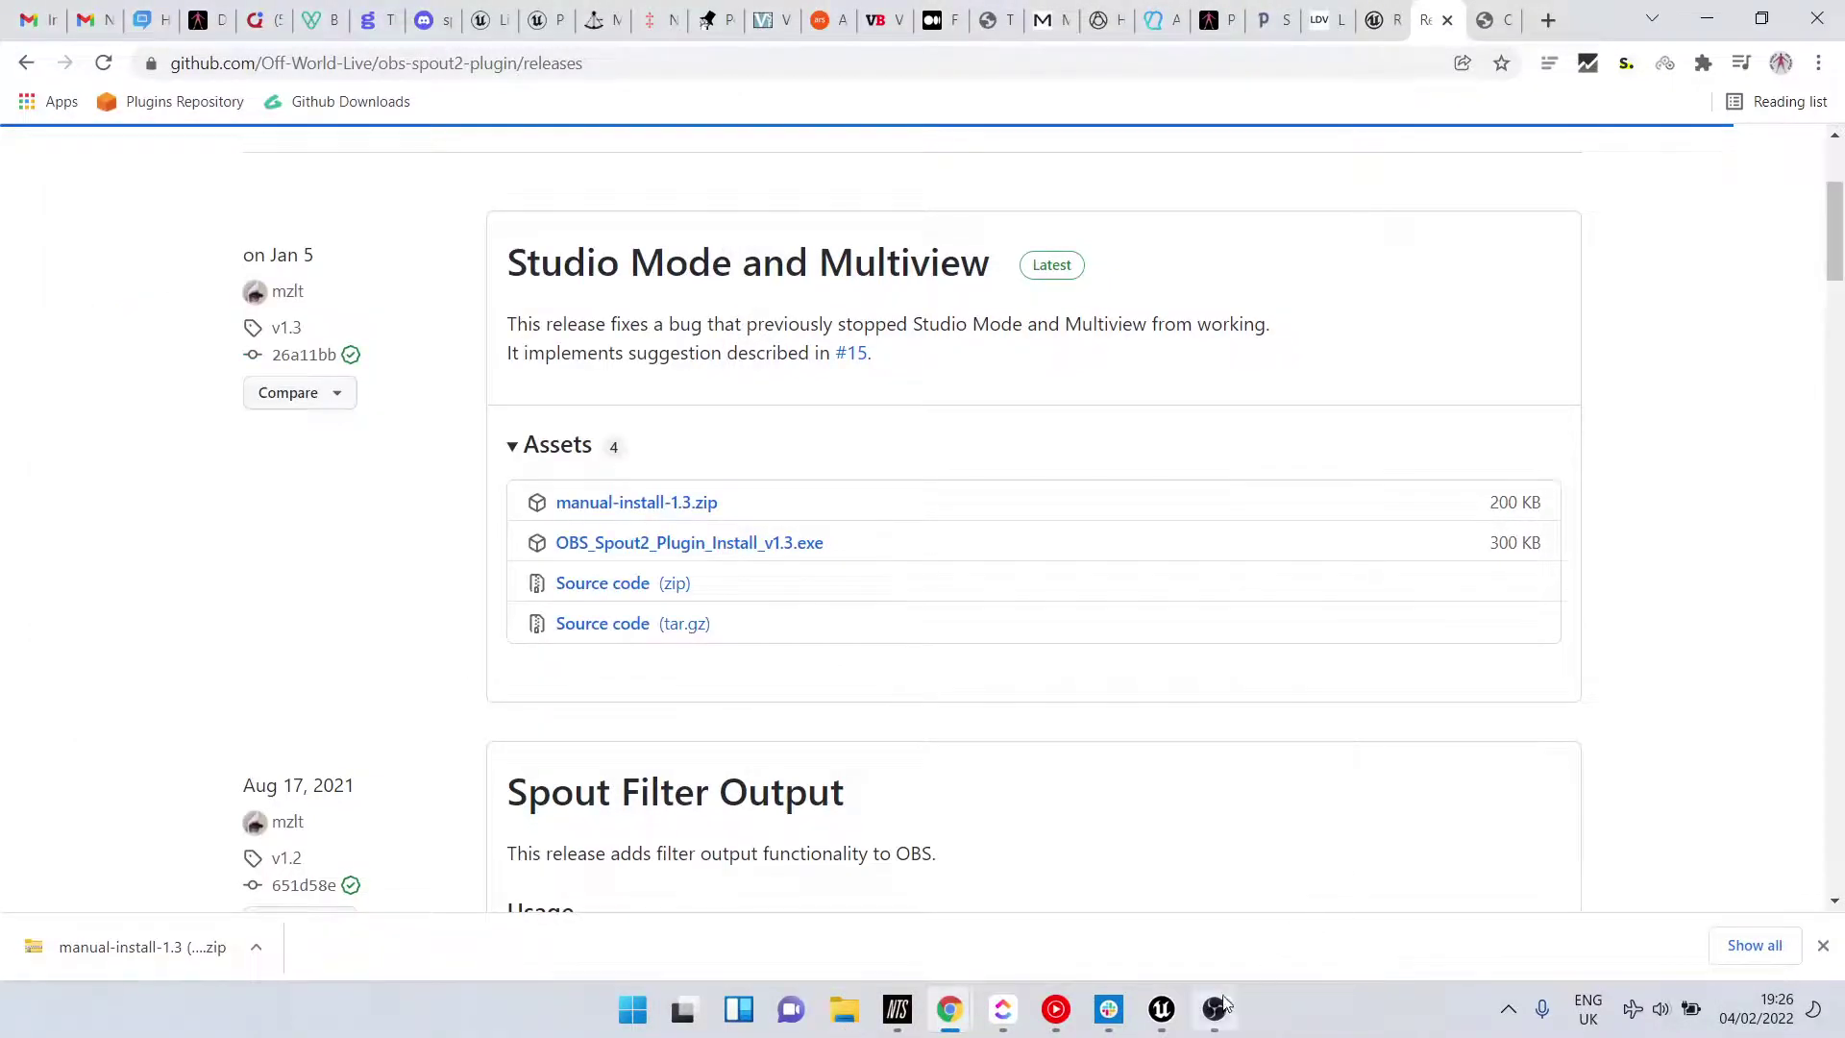
mouse_move(1213, 1009)
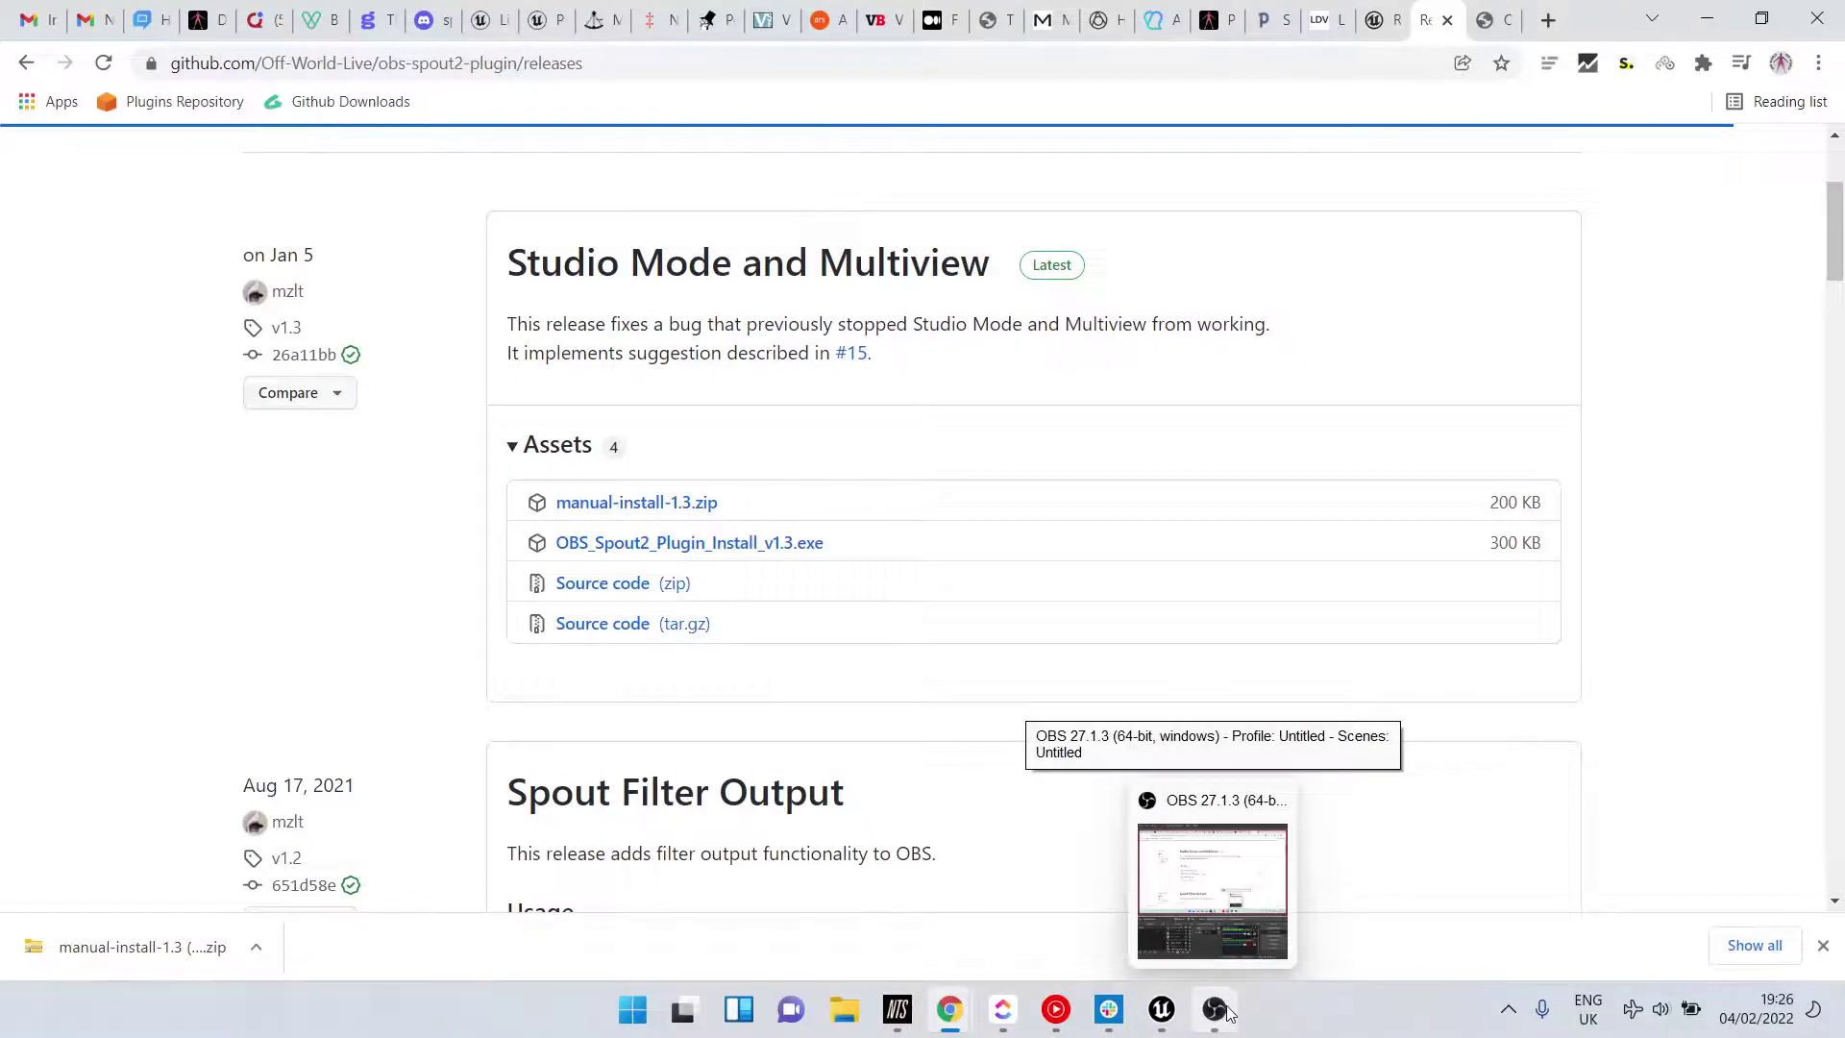
Step: In OBS, confirm Spout2 Capture is listed in the Sources add menu, then dismiss it
left_click(1229, 1012)
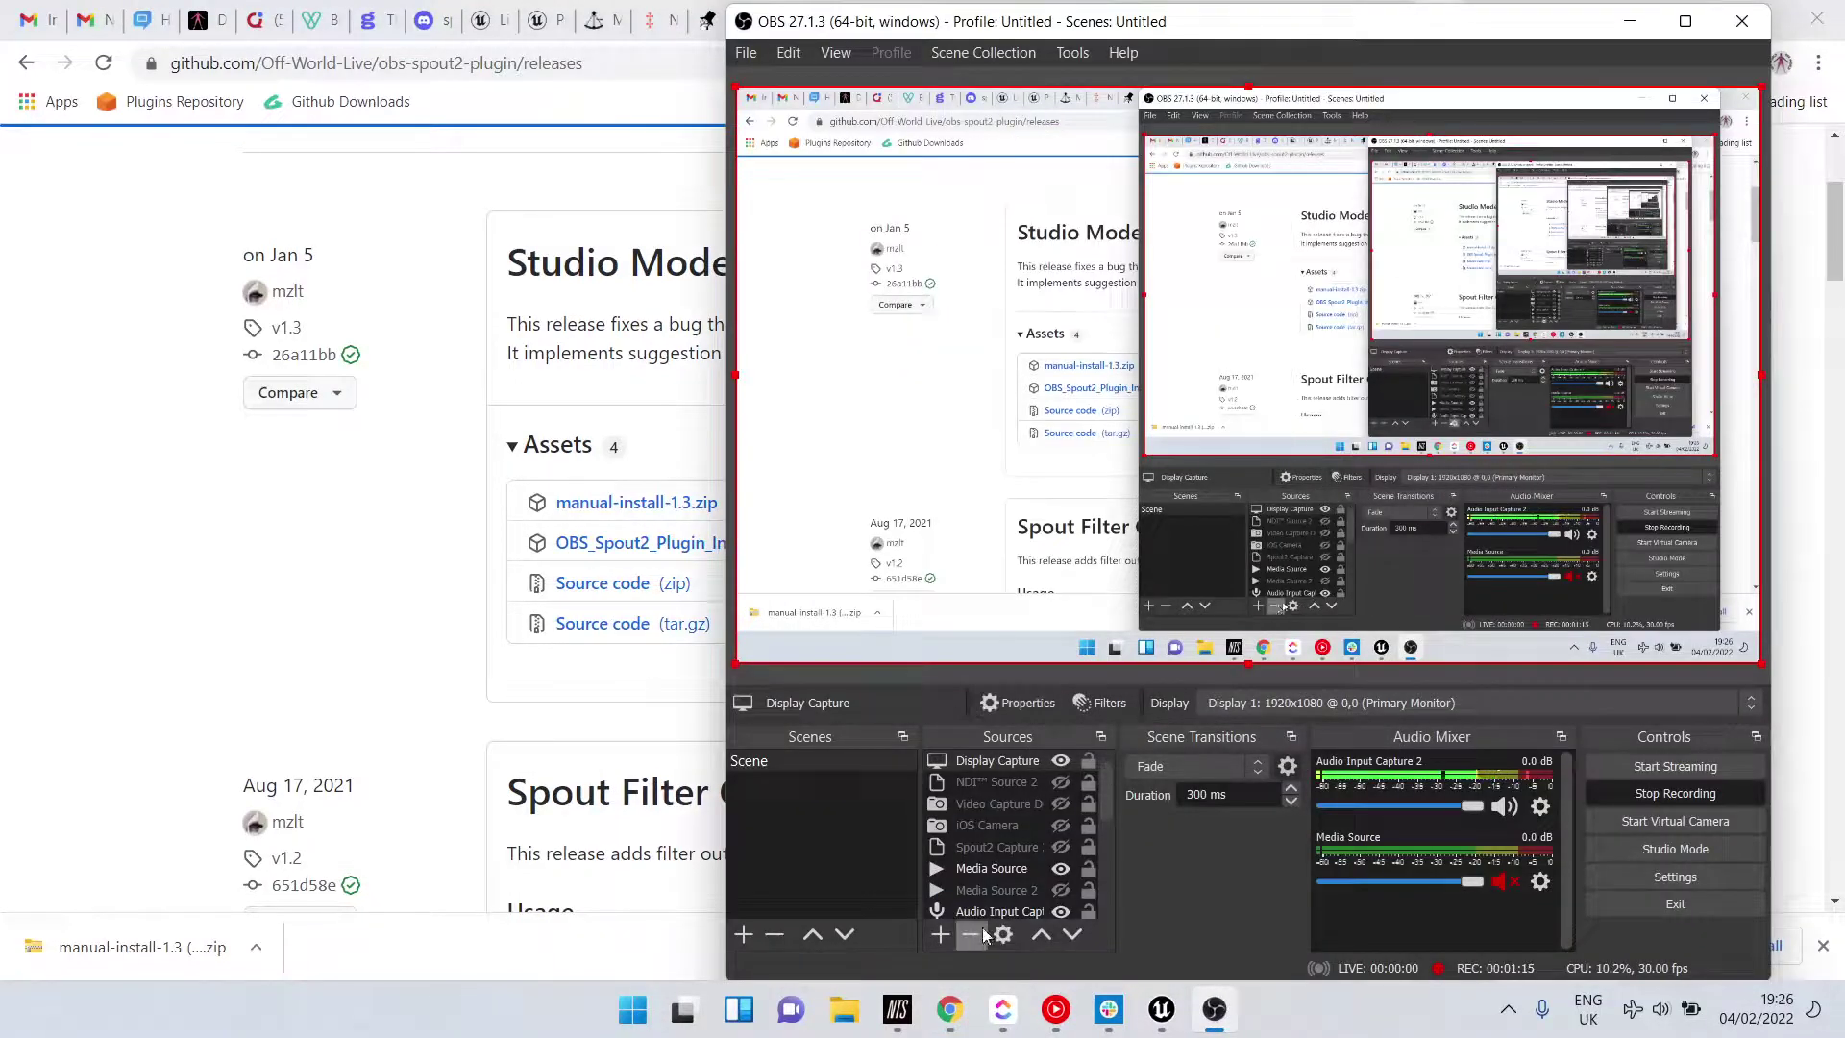
left_click(941, 936)
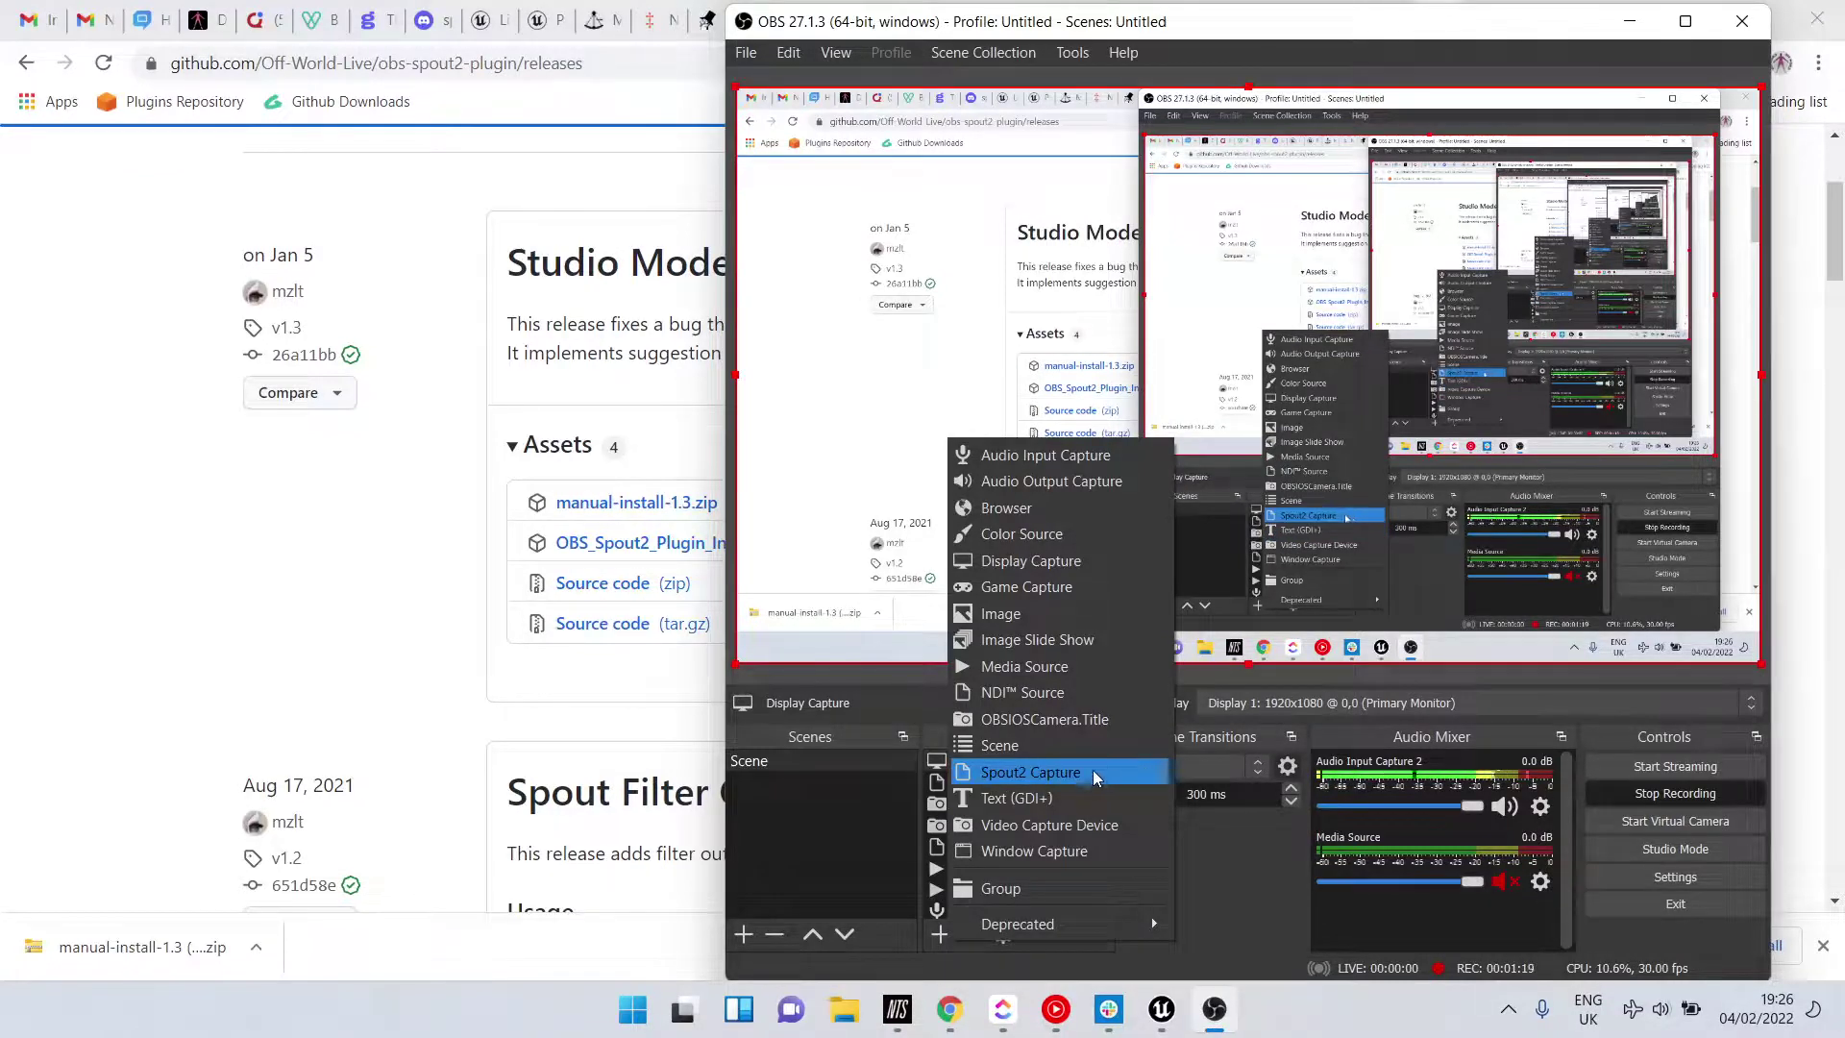
left_click(1209, 852)
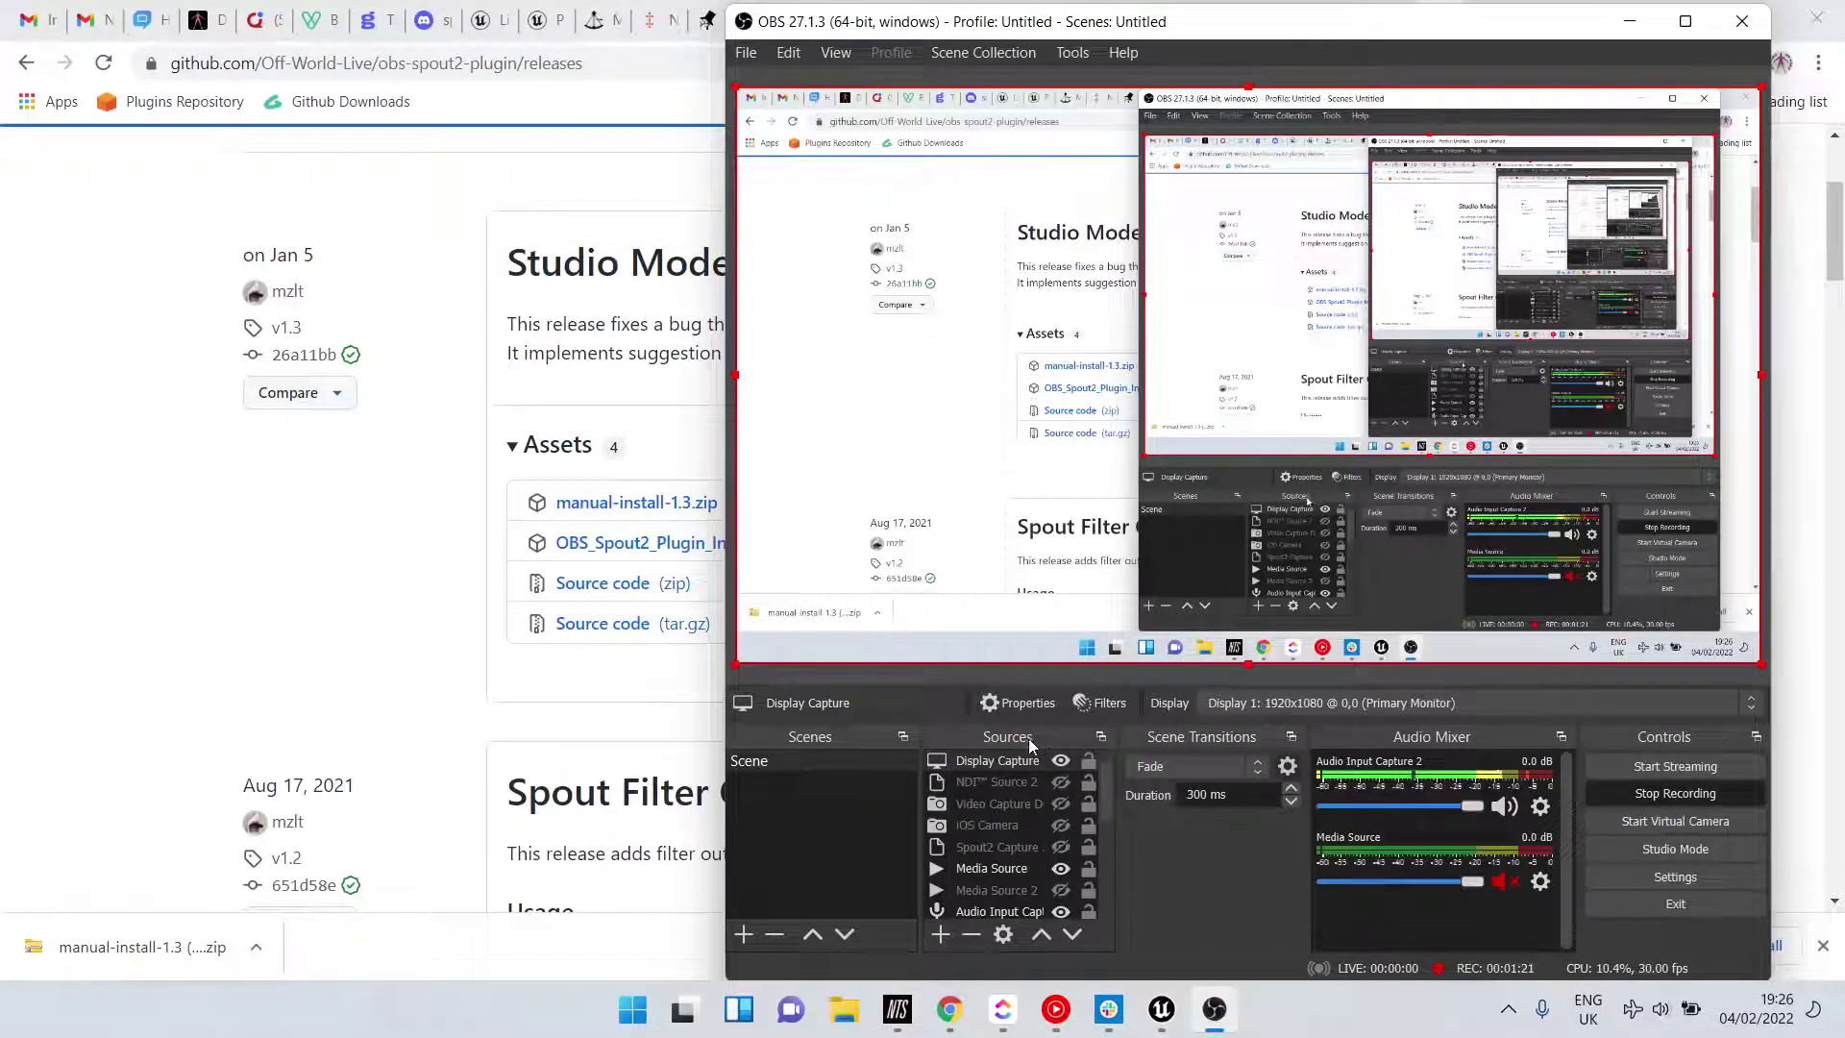